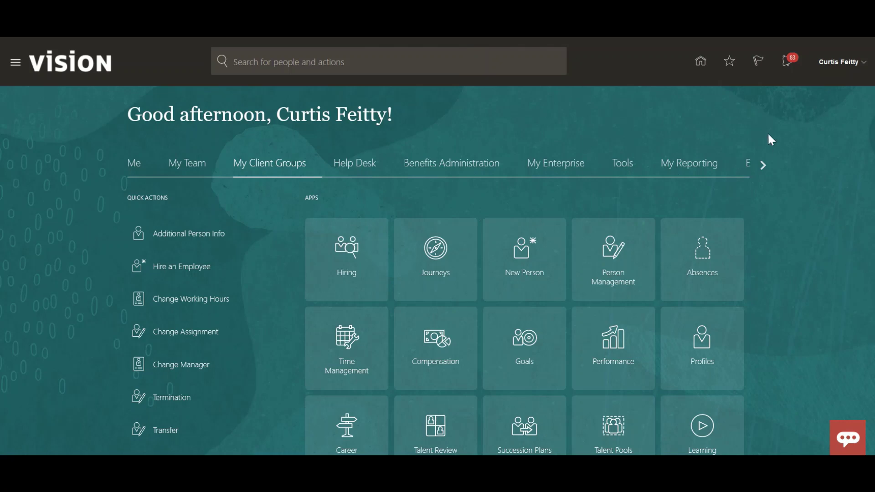
Go to Setup and Maintenance from the user name menu's Administration section
{"action": "left_click", "coordinate": [860, 67]}
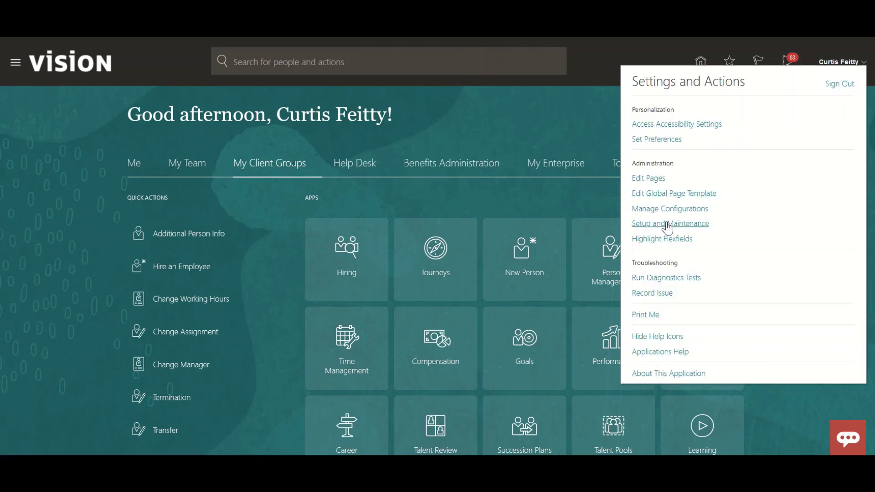
{"action": "left_click", "coordinate": [668, 224]}
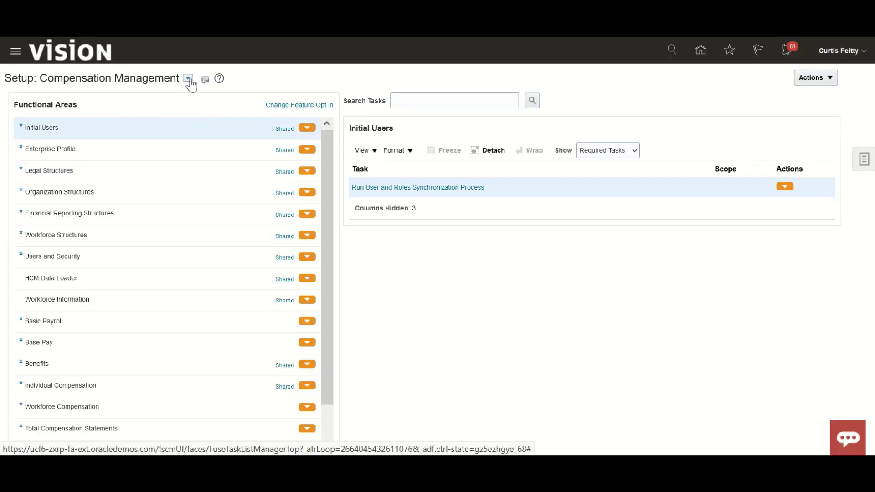
Switch the setup offering to Recruiting and Candidate Experience and show all Job Requisitions tasks
{"action": "left_click", "coordinate": [188, 78]}
{"action": "scroll", "coordinate": [244, 172], "scroll_direction": "down", "scroll_amount": 8}
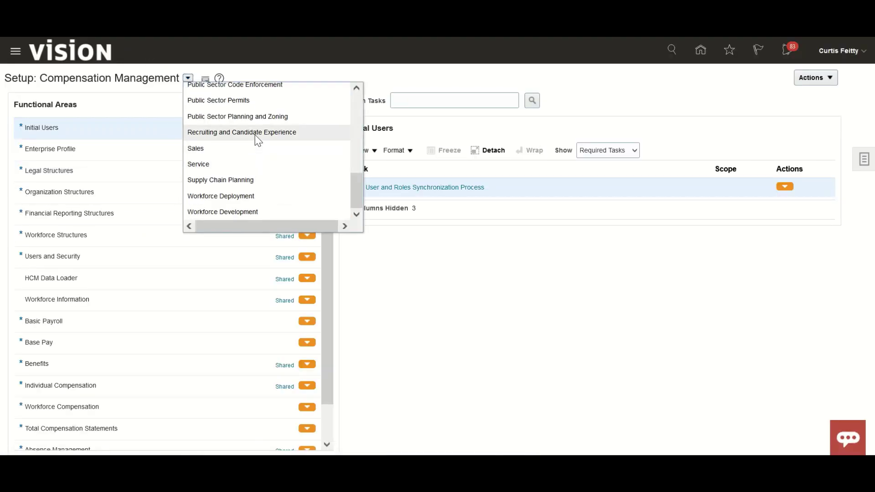
{"action": "left_click", "coordinate": [255, 132]}
{"action": "scroll", "coordinate": [389, 336], "scroll_direction": "down", "scroll_amount": 1}
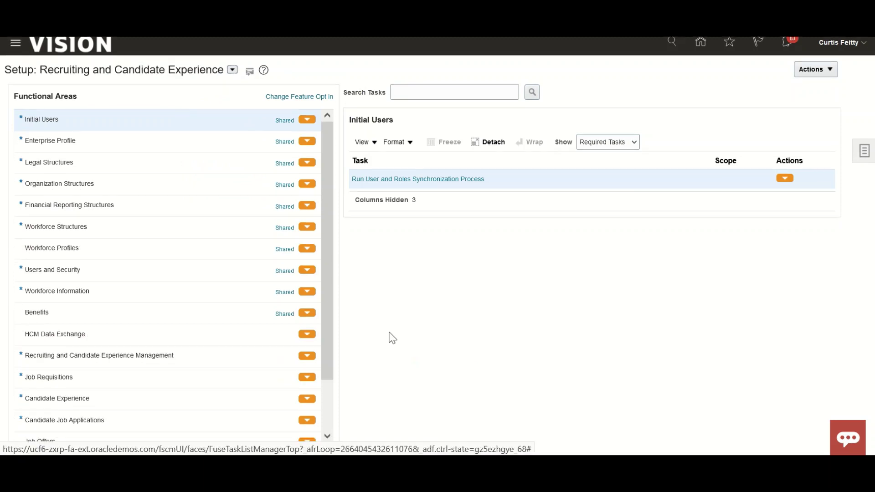
{"action": "scroll", "coordinate": [173, 401], "scroll_direction": "down", "scroll_amount": 3}
{"action": "left_click", "coordinate": [157, 319]}
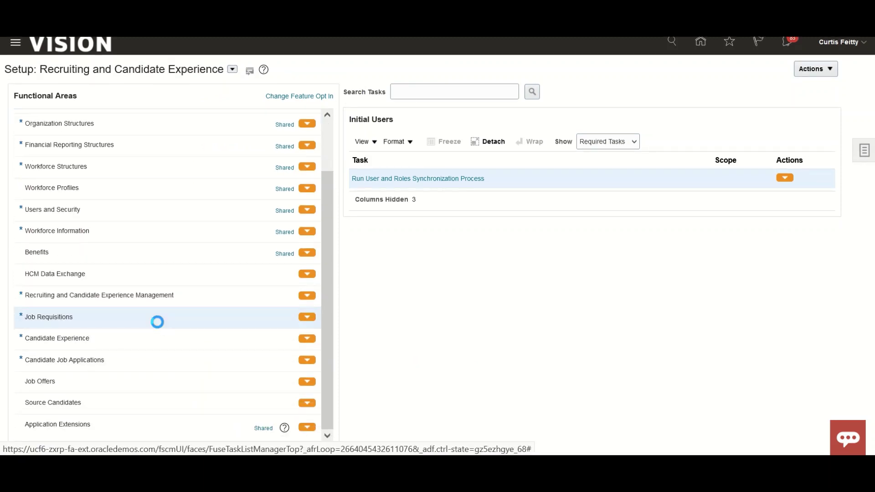
{"action": "left_click", "coordinate": [631, 144]}
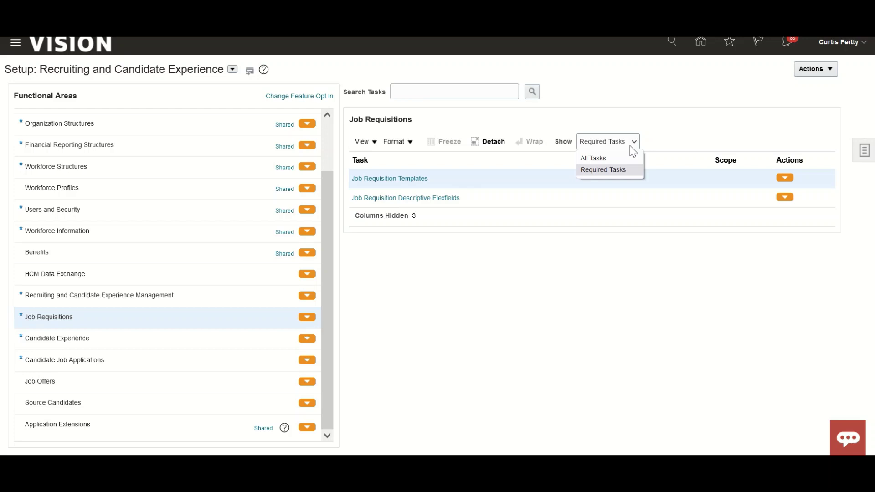
{"action": "left_click", "coordinate": [597, 158]}
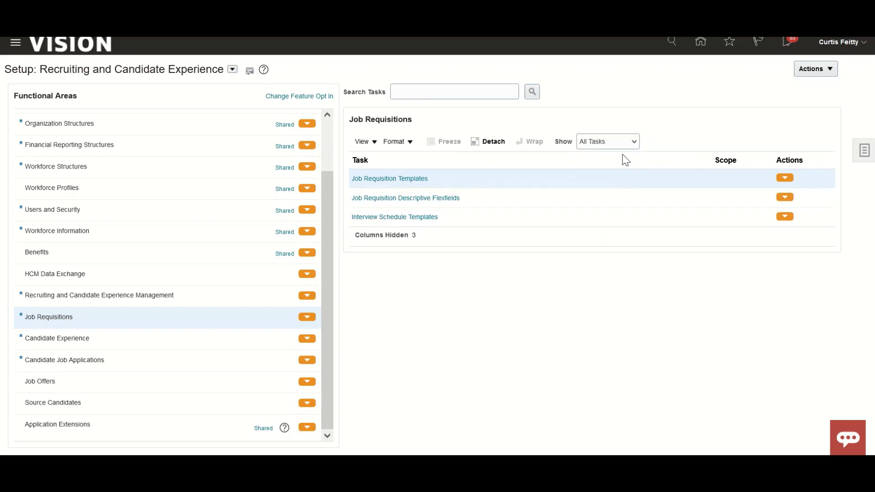
Show all Candidate Job Applications tasks and go to the Question Library task
{"action": "left_click", "coordinate": [174, 365]}
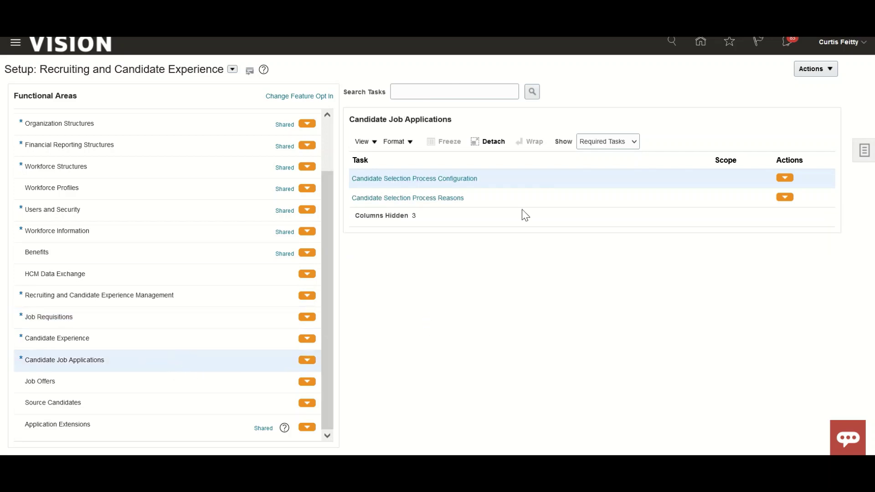
{"action": "left_click", "coordinate": [624, 142]}
{"action": "left_click", "coordinate": [617, 159]}
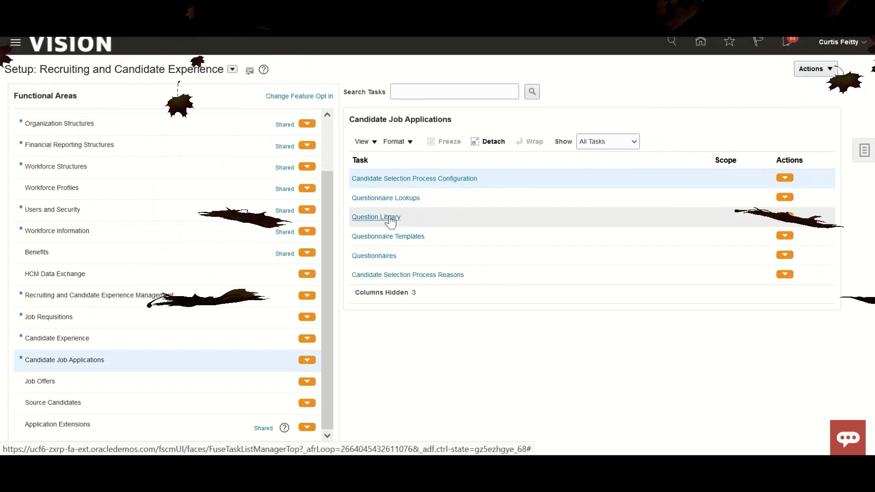
{"action": "left_click", "coordinate": [389, 218]}
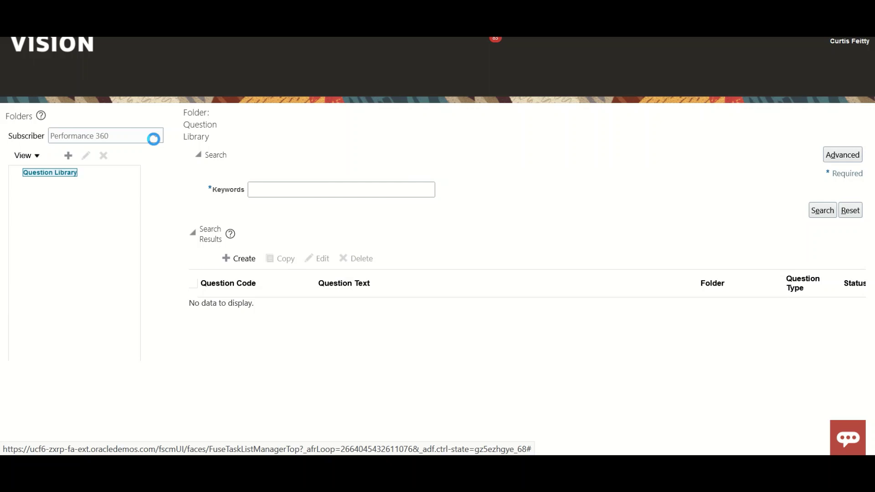
Set the Subscriber to Recruiting and select the Question Library folder
{"action": "left_click", "coordinate": [155, 140]}
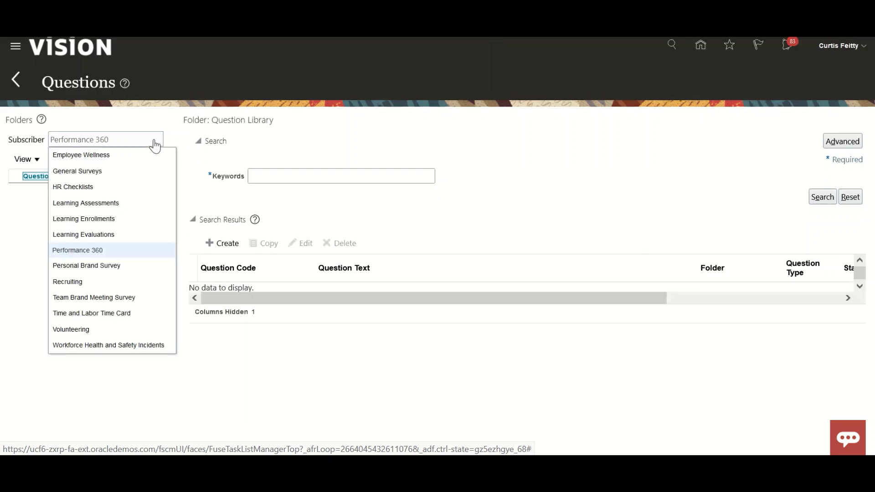
{"action": "left_click", "coordinate": [103, 283]}
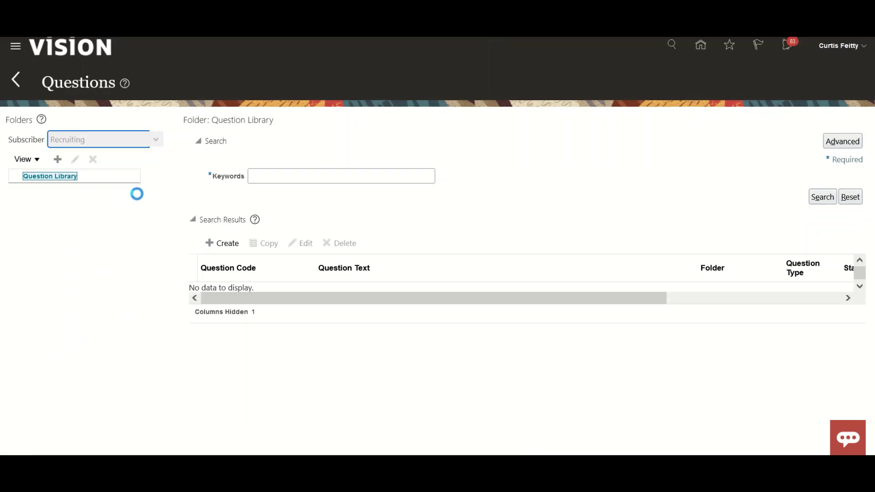
{"action": "left_click", "coordinate": [47, 176]}
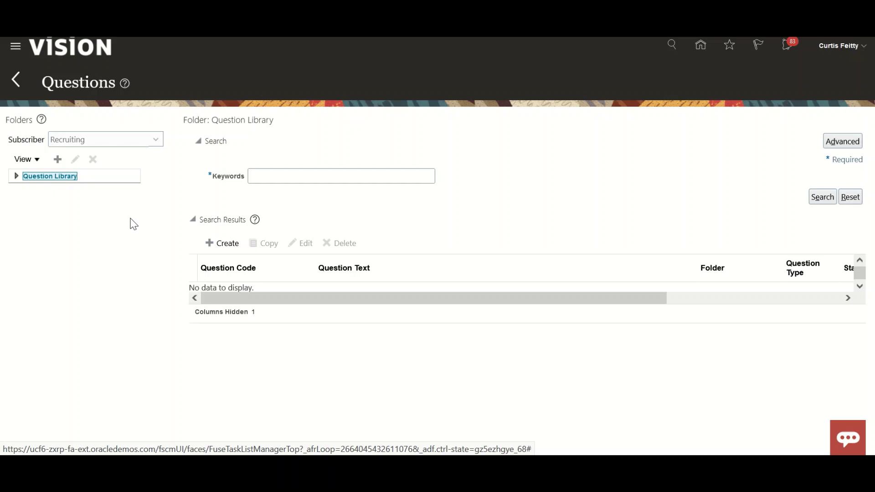
{"action": "triple_click", "coordinate": [54, 176]}
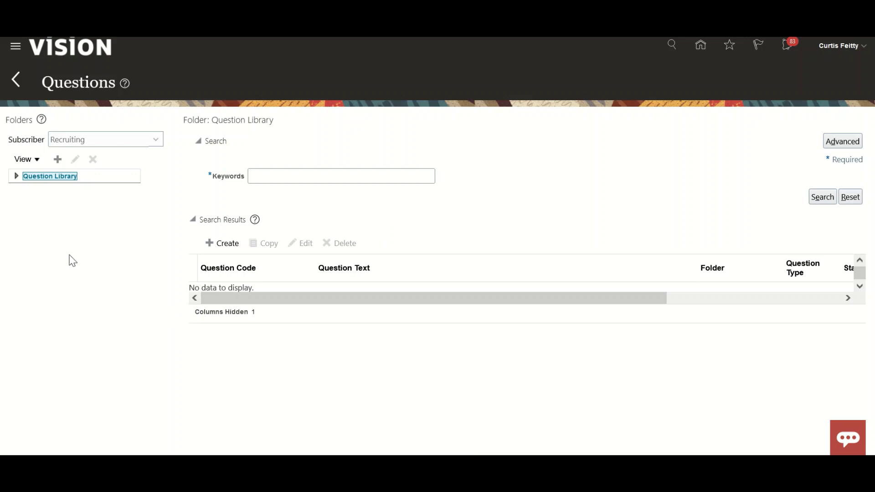
Create a new question and review the blank Create Question form's fields
{"action": "left_click", "coordinate": [224, 243]}
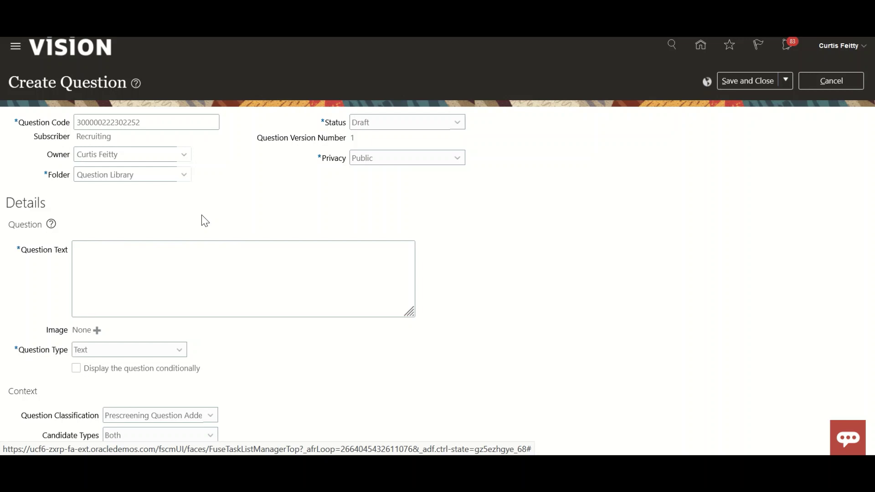
{"action": "scroll", "coordinate": [202, 215], "scroll_direction": "down", "scroll_amount": 2}
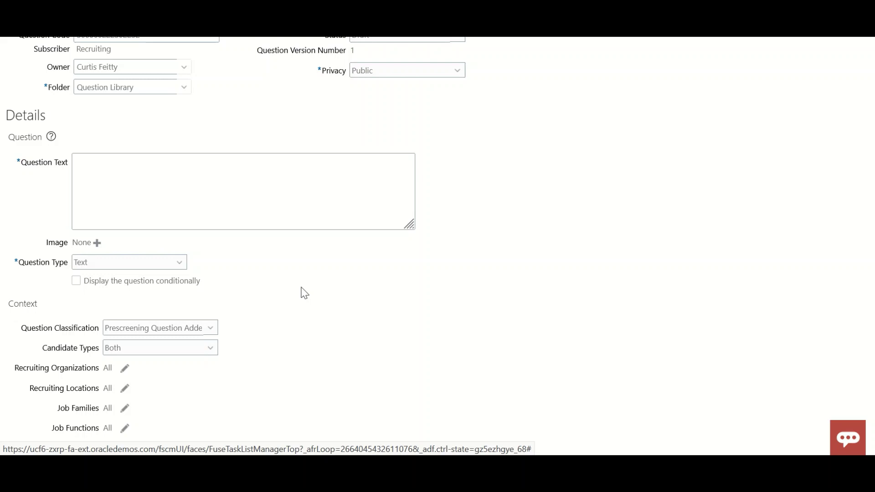
{"action": "scroll", "coordinate": [303, 347], "scroll_direction": "up", "scroll_amount": 2}
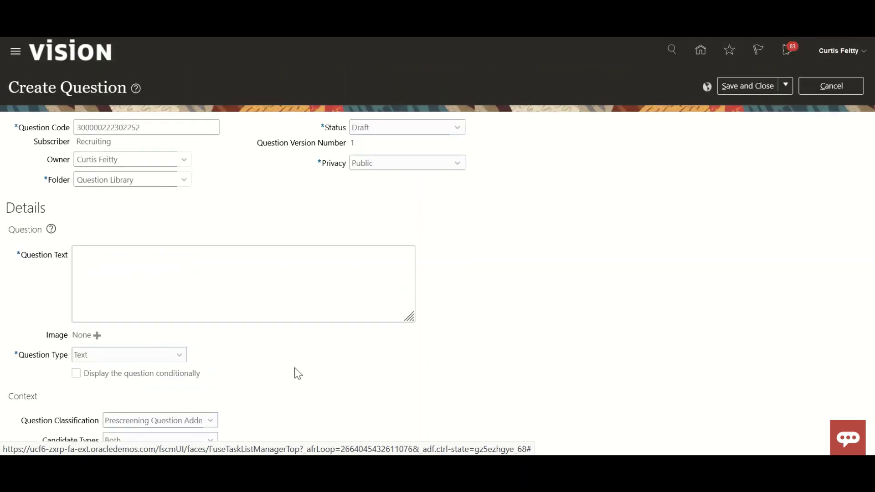
{"action": "scroll", "coordinate": [298, 373], "scroll_direction": "down", "scroll_amount": 4}
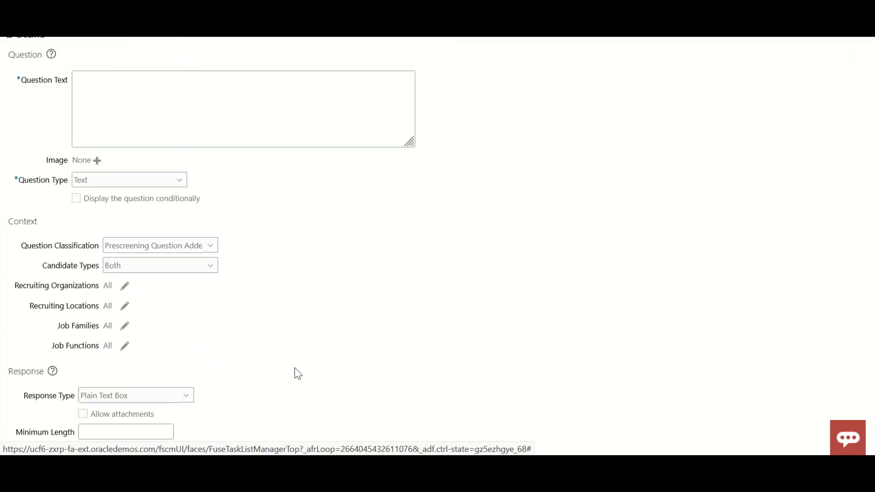
{"action": "scroll", "coordinate": [298, 374], "scroll_direction": "up", "scroll_amount": 4}
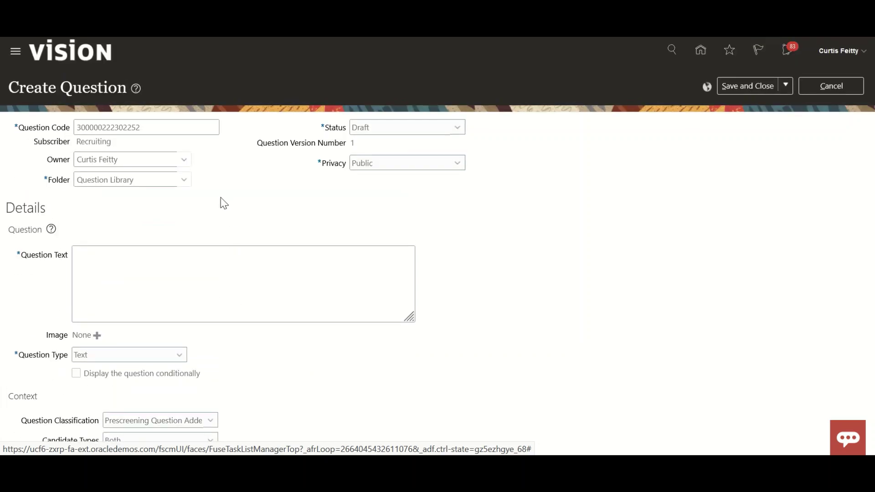
Set the question's status to Active and its privacy to Public
{"action": "left_click", "coordinate": [391, 130]}
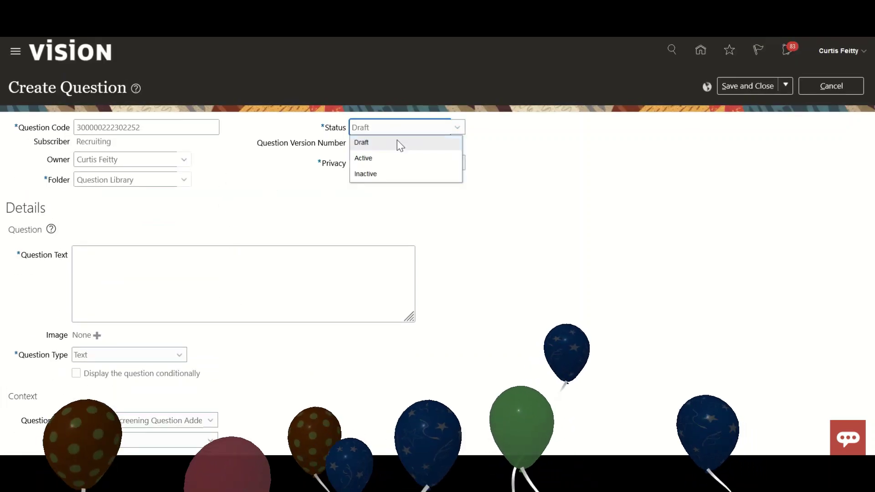
{"action": "left_click", "coordinate": [394, 158]}
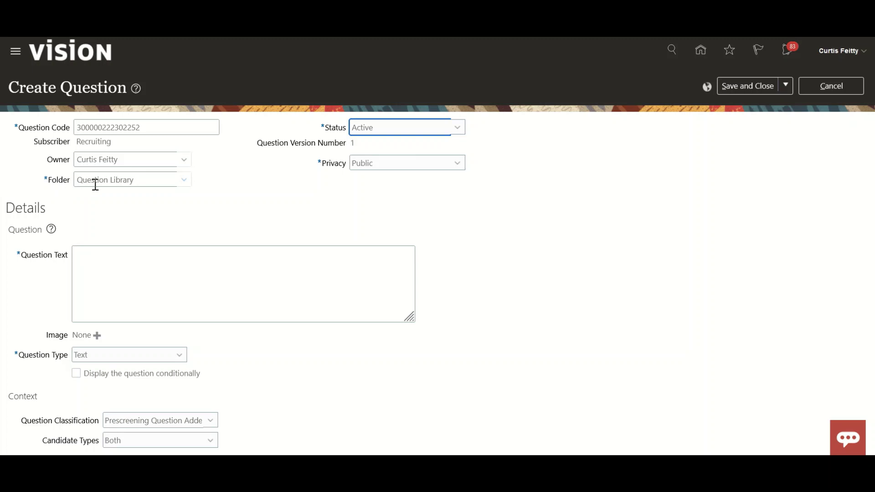
{"action": "left_click", "coordinate": [404, 166]}
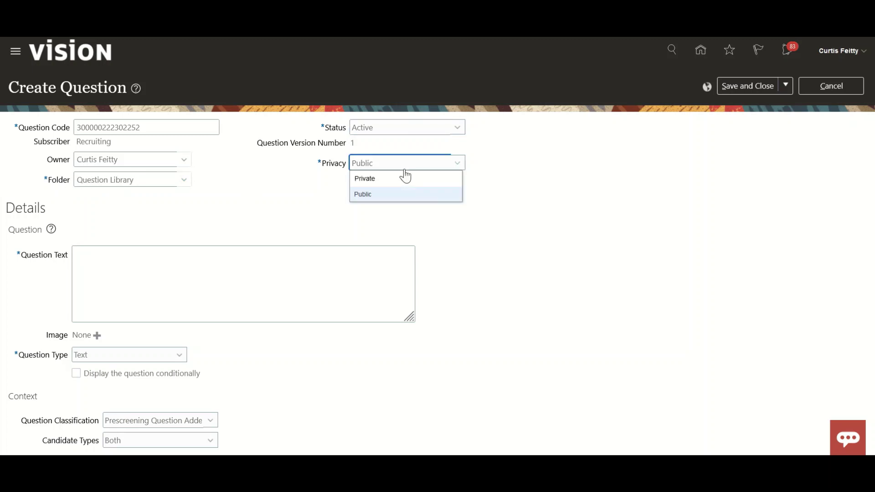
{"action": "left_click", "coordinate": [393, 193]}
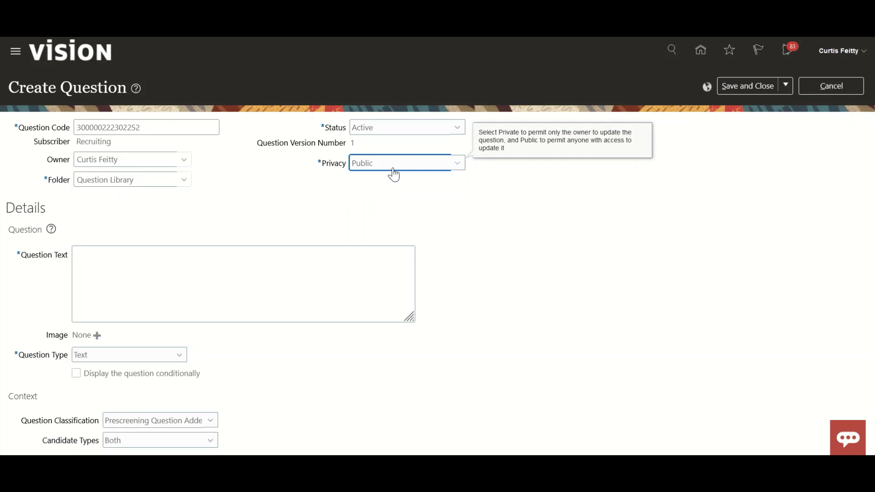
{"action": "left_click", "coordinate": [393, 174]}
{"action": "left_click", "coordinate": [392, 192]}
Enter 'Are you eligible to Work in USA?' as question text and show the Question Type choices
{"action": "left_click", "coordinate": [183, 272]}
{"action": "type", "text": "Are y"}
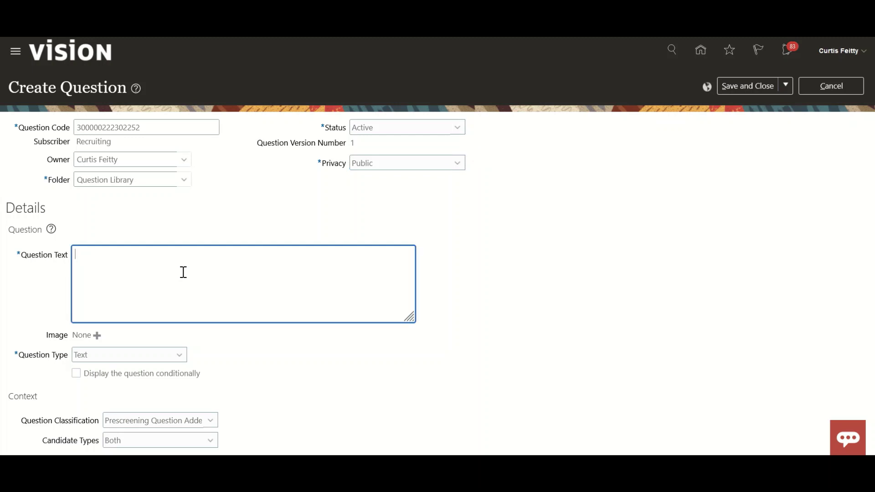
{"action": "type", "text": "ou eligible to Work in U"}
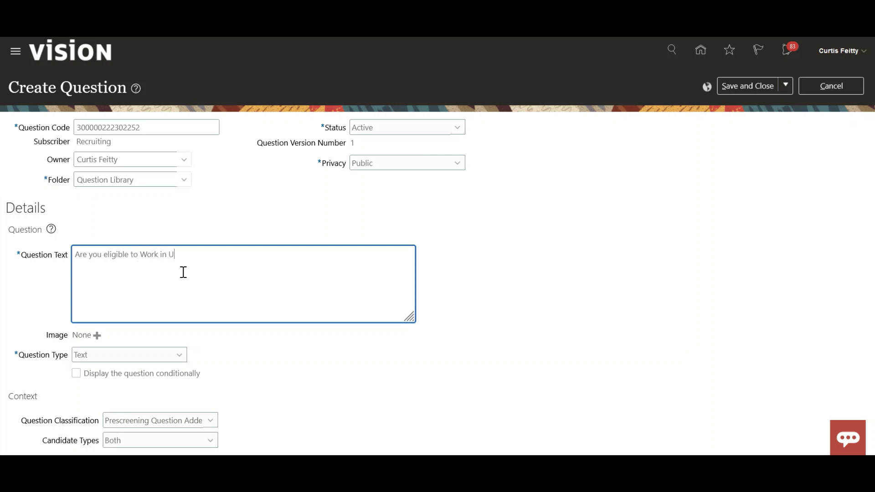
{"action": "type", "text": "SA?"}
{"action": "scroll", "coordinate": [316, 350], "scroll_direction": "down", "scroll_amount": 2}
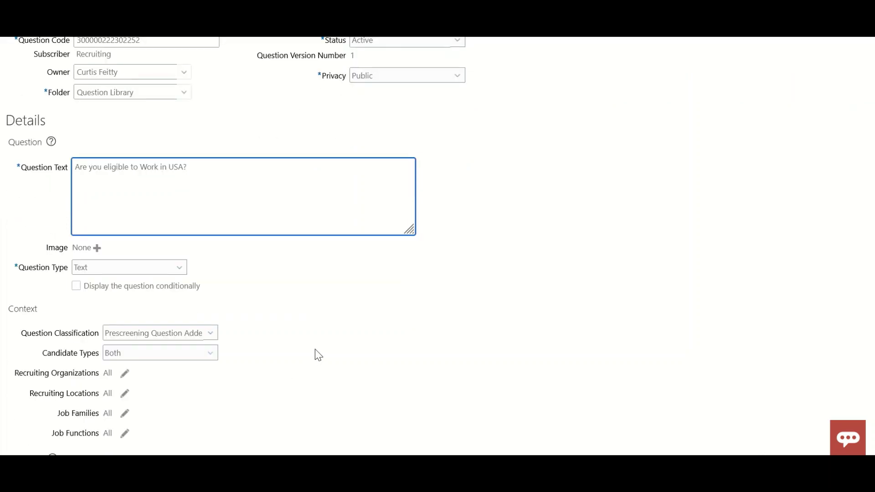
{"action": "left_click", "coordinate": [157, 273]}
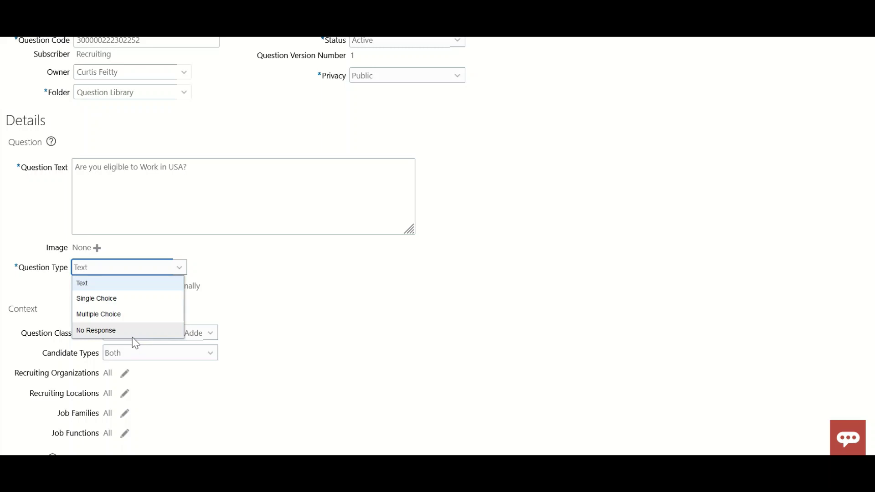
Change the Question Type to Single Choice and turn on Score Question
{"action": "left_click", "coordinate": [331, 321]}
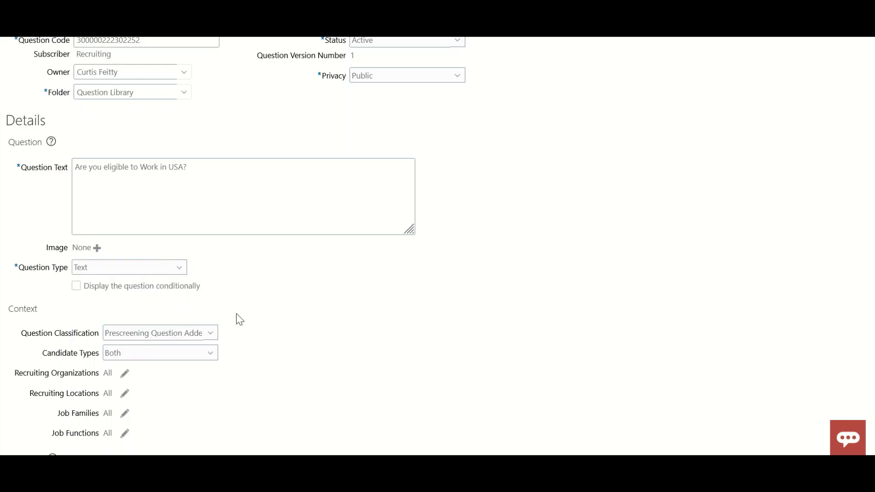
{"action": "left_click", "coordinate": [177, 267]}
{"action": "left_click", "coordinate": [145, 298]}
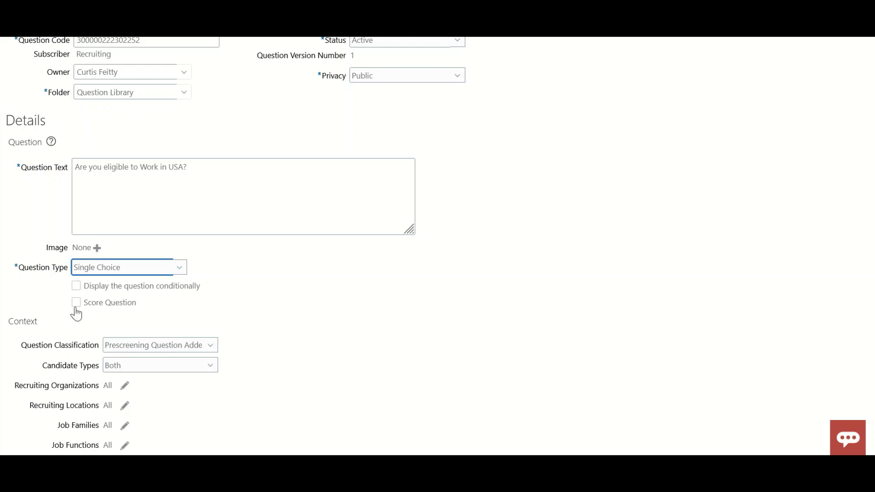
{"action": "left_click", "coordinate": [76, 304]}
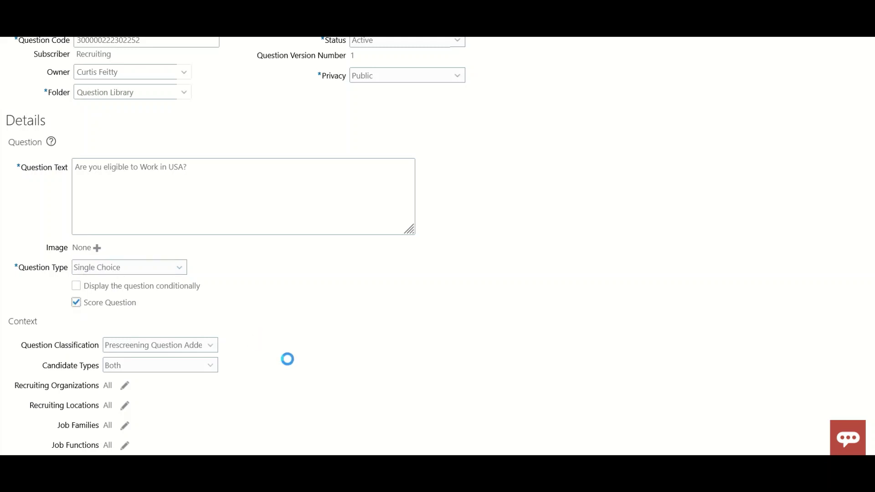
{"action": "scroll", "coordinate": [289, 360], "scroll_direction": "down", "scroll_amount": 4}
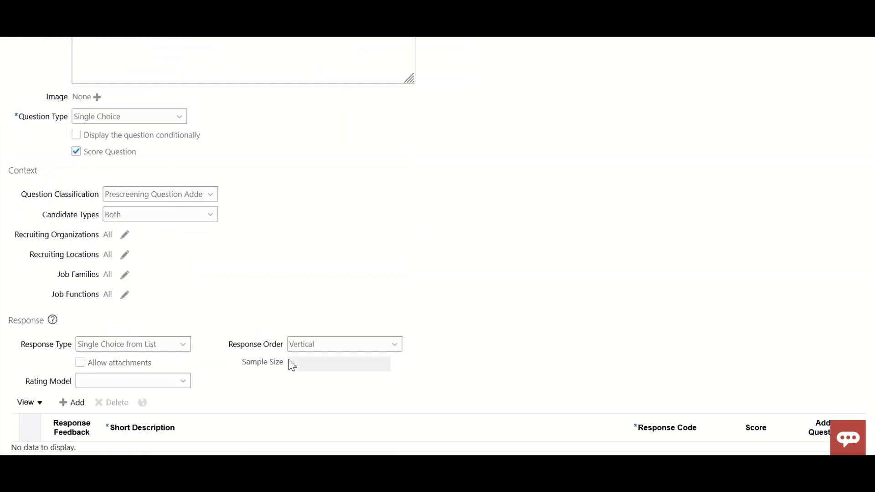
{"action": "scroll", "coordinate": [252, 368], "scroll_direction": "up", "scroll_amount": 4}
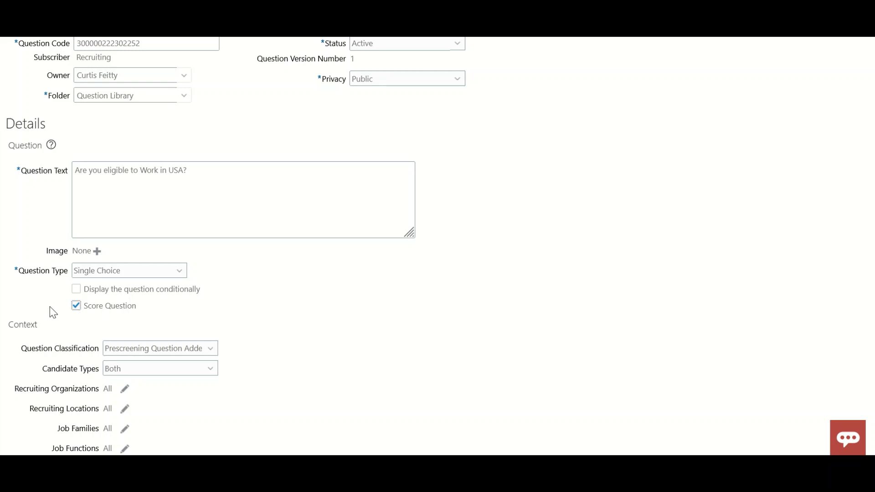
{"action": "left_click", "coordinate": [76, 292]}
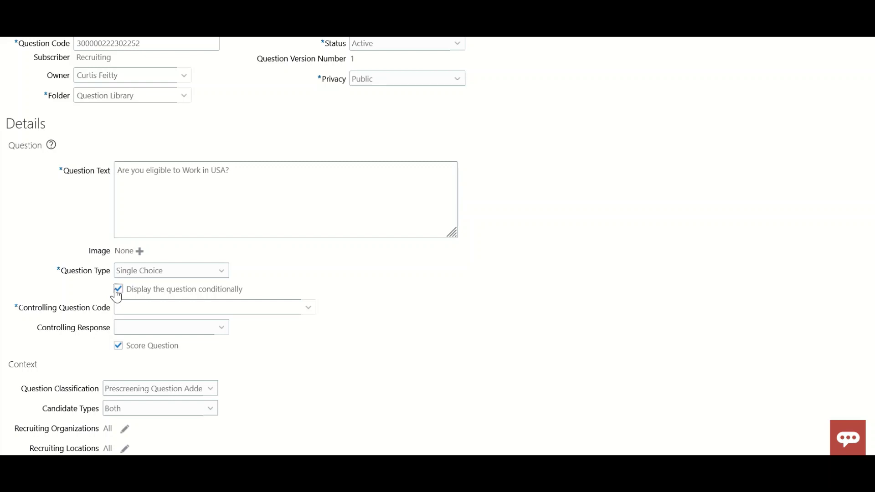
{"action": "left_click", "coordinate": [141, 309]}
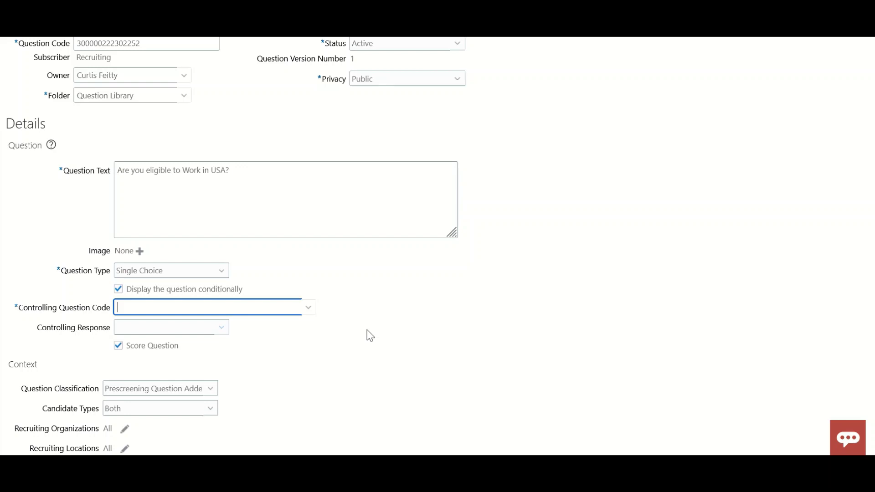
{"action": "left_click", "coordinate": [119, 290]}
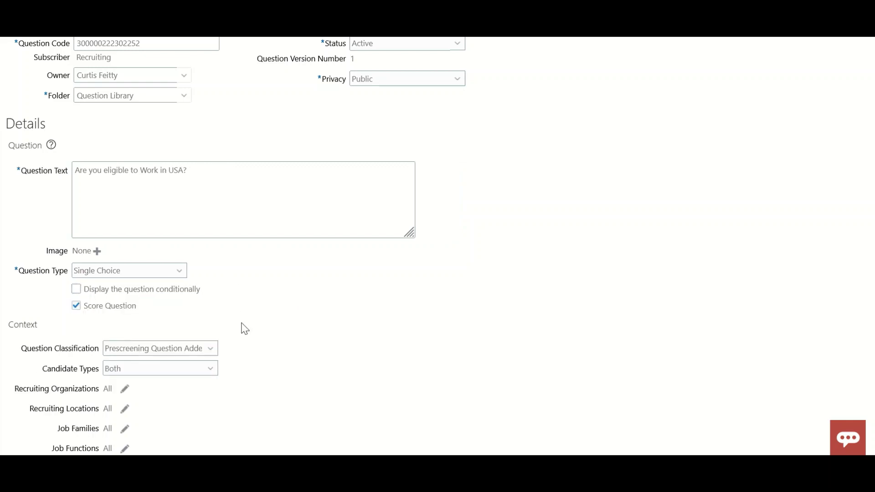
Scroll down to Context and show the Question Classification choices
{"action": "scroll", "coordinate": [243, 328], "scroll_direction": "down", "scroll_amount": 2}
{"action": "scroll", "coordinate": [242, 328], "scroll_direction": "down", "scroll_amount": 2}
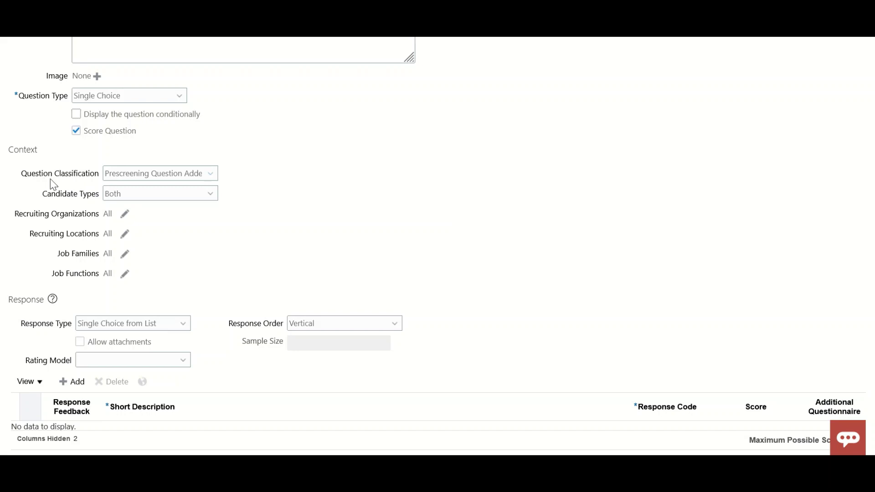
{"action": "left_click", "coordinate": [206, 179]}
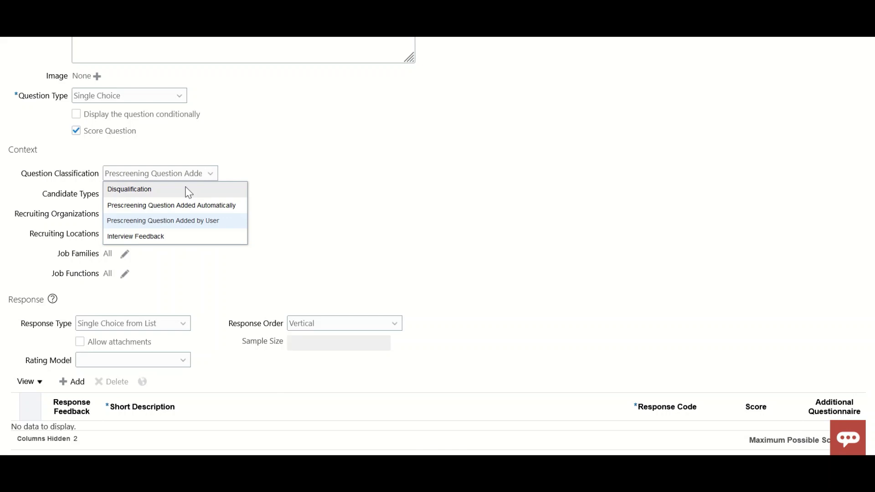
Set Question Classification to Prescreening Question Added by User
{"action": "left_click", "coordinate": [202, 207]}
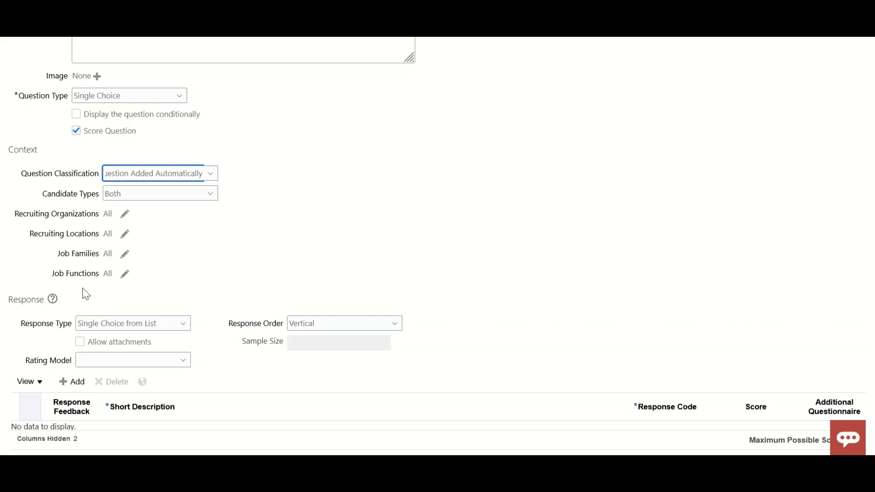
{"action": "left_click", "coordinate": [210, 174]}
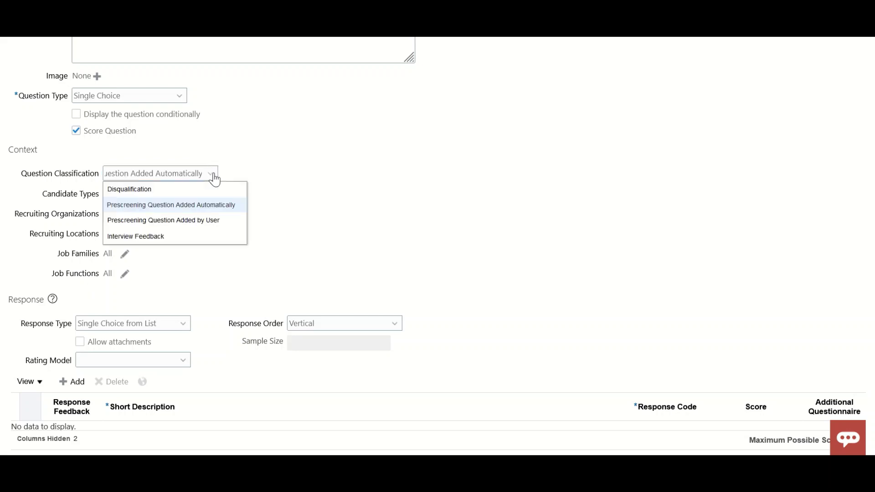
{"action": "left_click", "coordinate": [200, 221]}
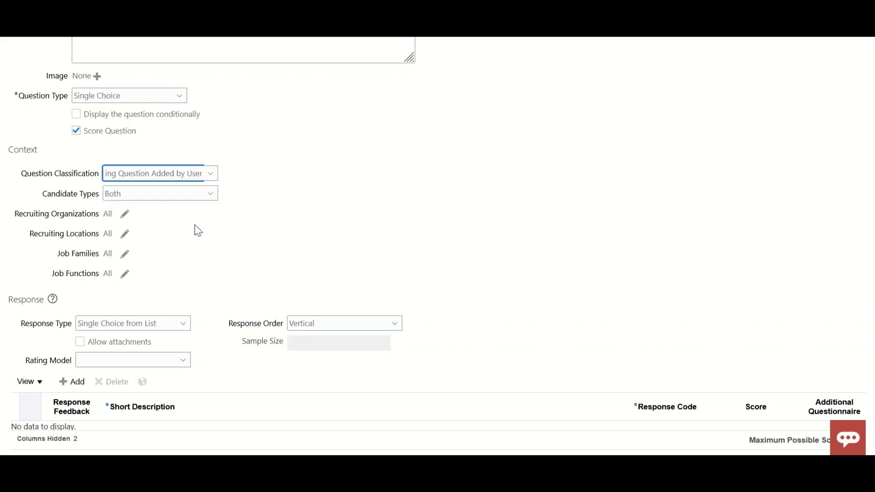
{"action": "left_click", "coordinate": [190, 181]}
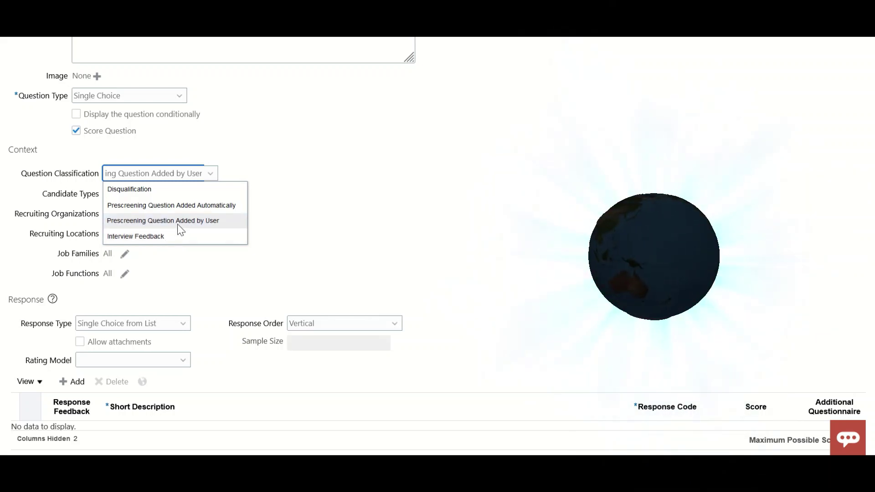
{"action": "left_click", "coordinate": [178, 223]}
{"action": "scroll", "coordinate": [228, 292], "scroll_direction": "up", "scroll_amount": 6}
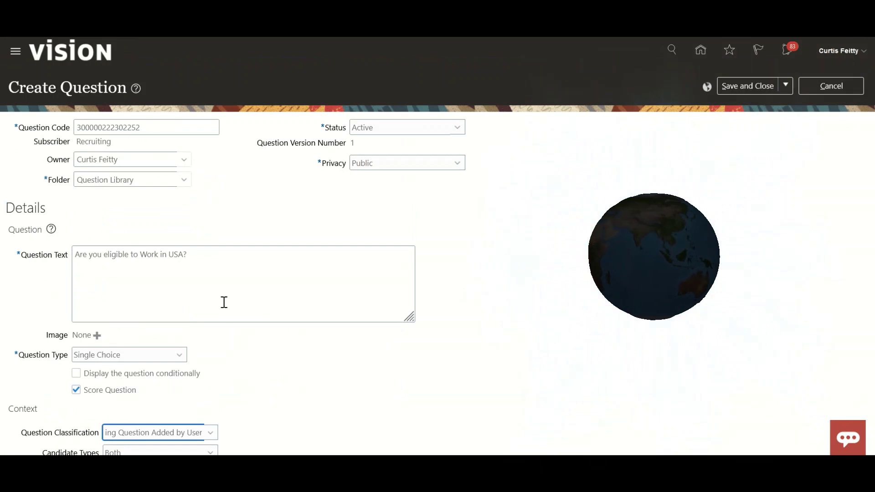
Prefix the question text with 'Test - ' and set Candidate Types to Both
{"action": "left_click", "coordinate": [78, 254]}
{"action": "type", "text": "Test"}
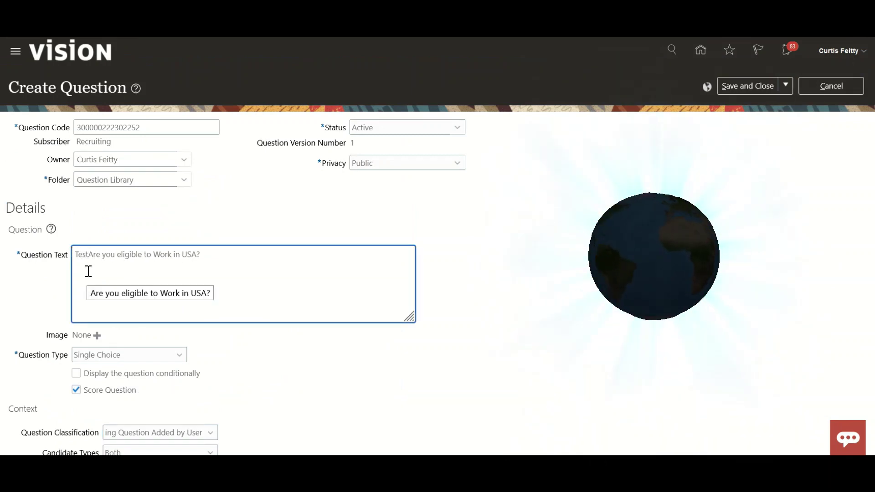
{"action": "type", "text": " -"}
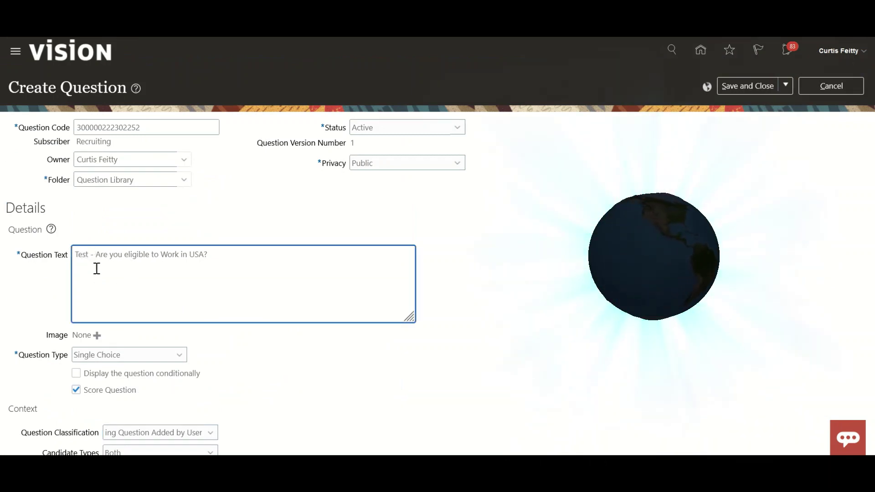
{"action": "scroll", "coordinate": [237, 358], "scroll_direction": "down", "scroll_amount": 2}
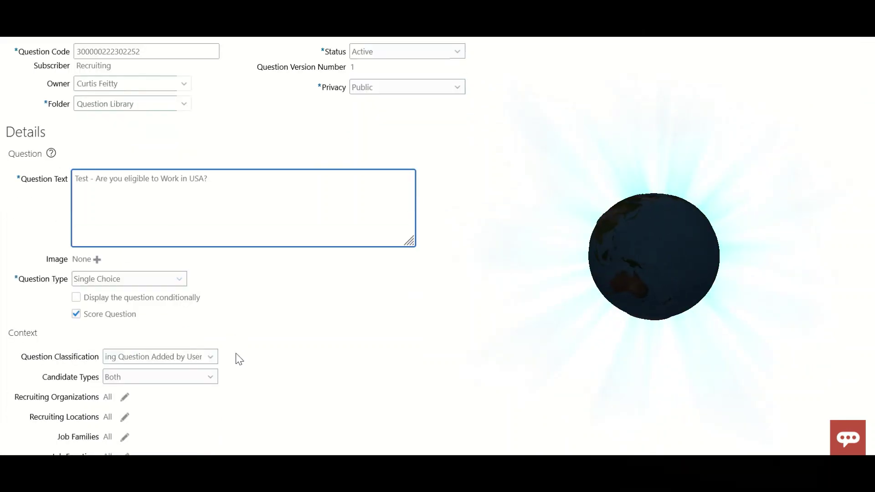
{"action": "scroll", "coordinate": [237, 358], "scroll_direction": "down", "scroll_amount": 2}
{"action": "left_click", "coordinate": [205, 279]}
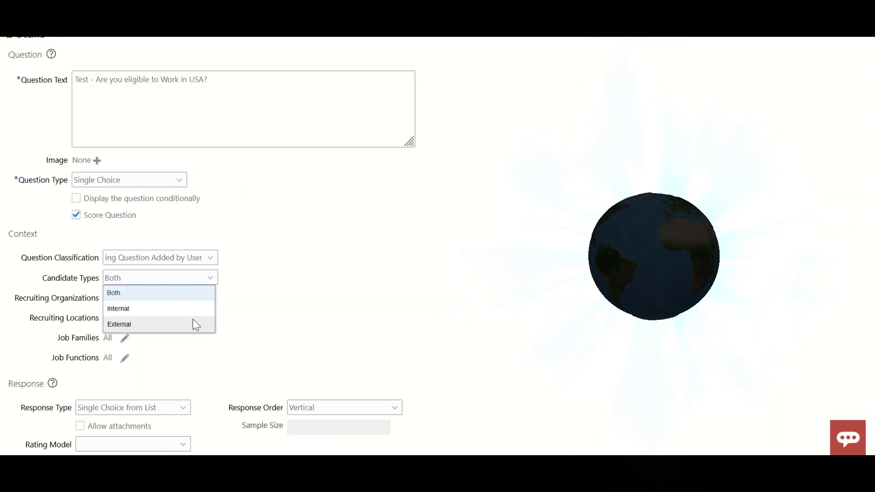
{"action": "left_click", "coordinate": [168, 294]}
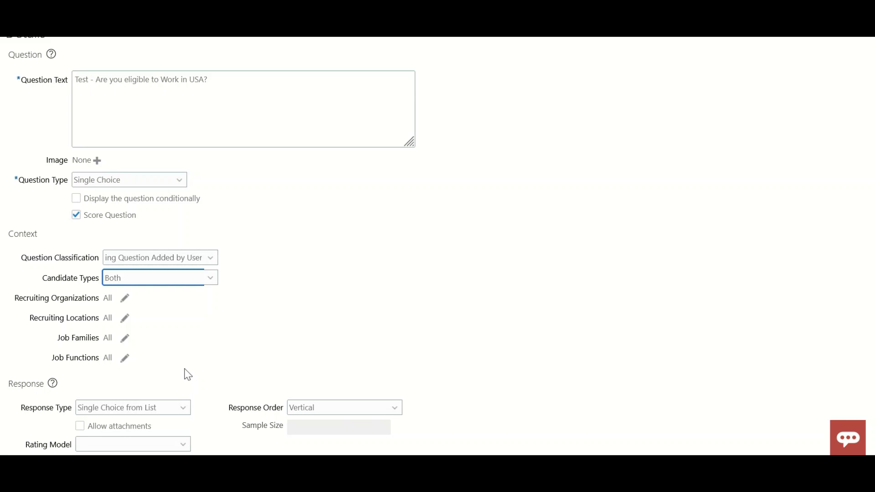
{"action": "scroll", "coordinate": [188, 374], "scroll_direction": "down", "scroll_amount": 2}
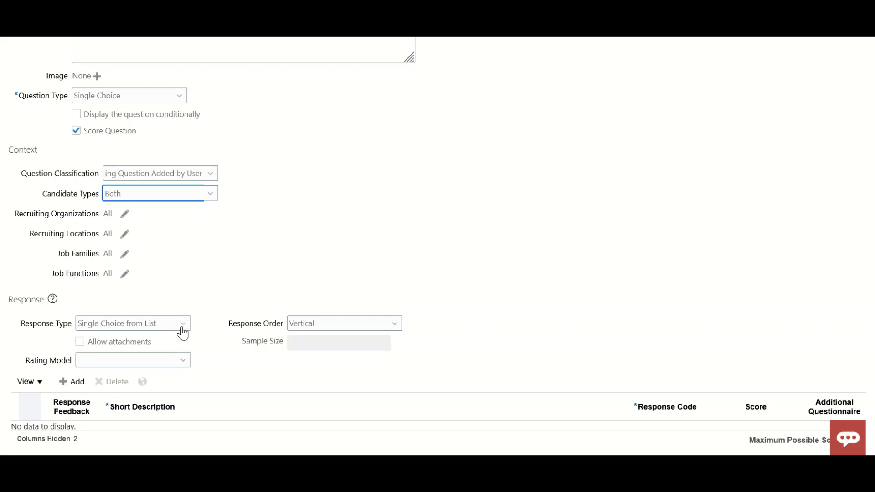
Browse the Rating Model list and dismiss it, leaving the rating model blank
{"action": "left_click", "coordinate": [181, 363]}
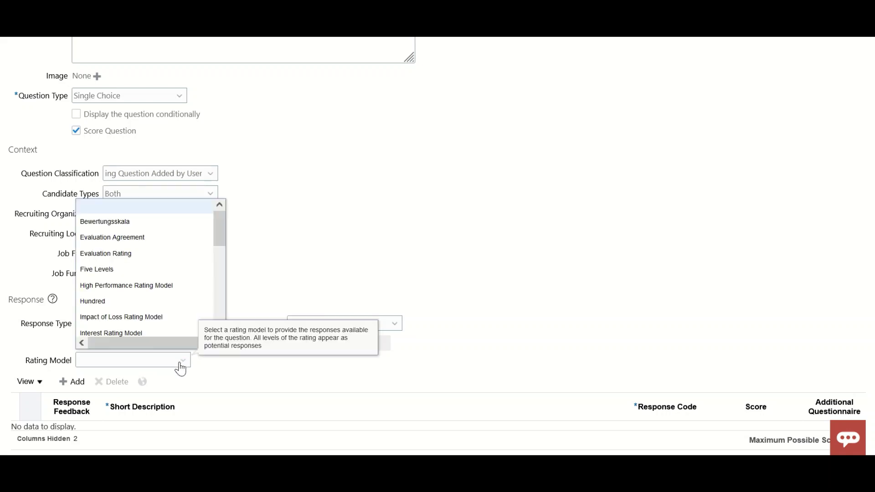
{"action": "scroll", "coordinate": [161, 311], "scroll_direction": "down", "scroll_amount": 3}
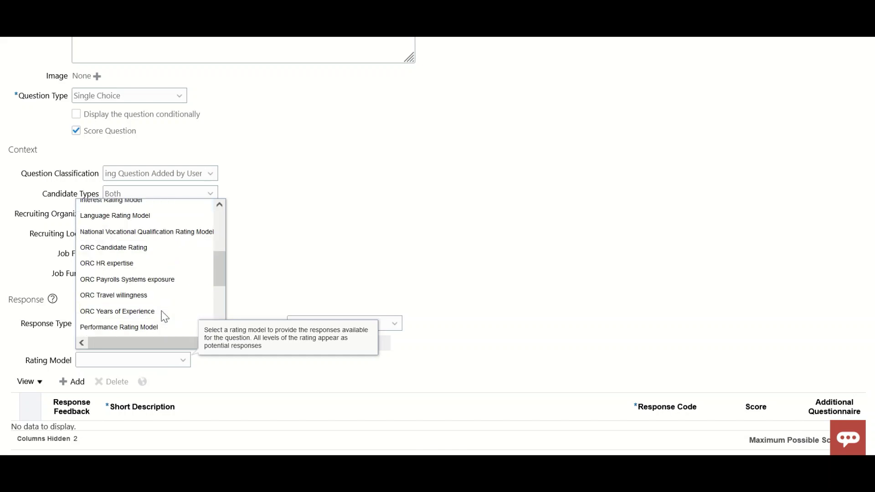
{"action": "scroll", "coordinate": [161, 311], "scroll_direction": "down", "scroll_amount": 2}
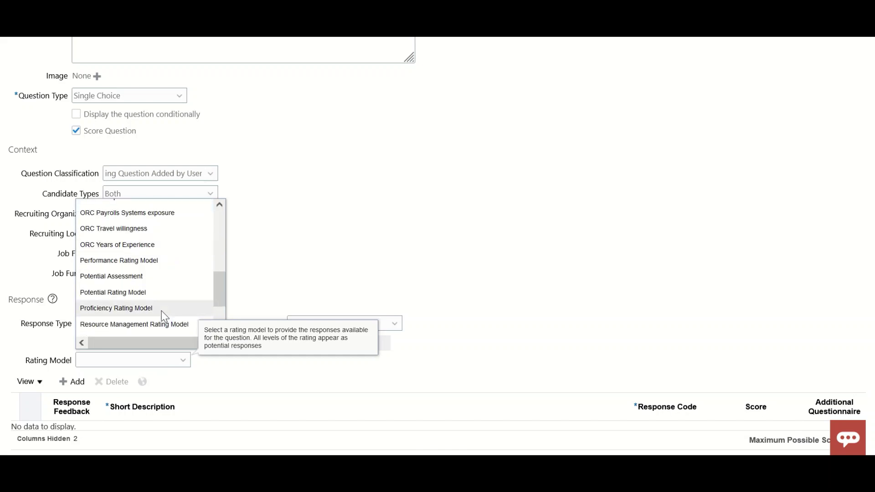
{"action": "scroll", "coordinate": [161, 311], "scroll_direction": "up", "scroll_amount": 2}
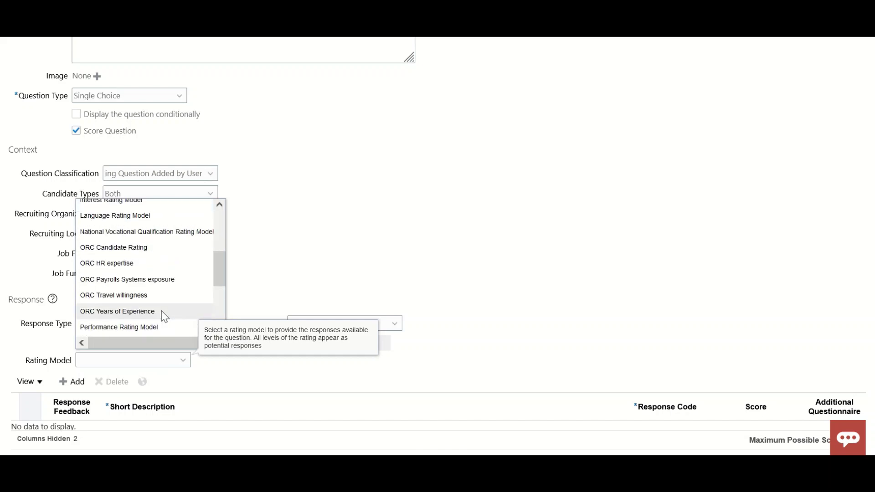
{"action": "left_click", "coordinate": [289, 253]}
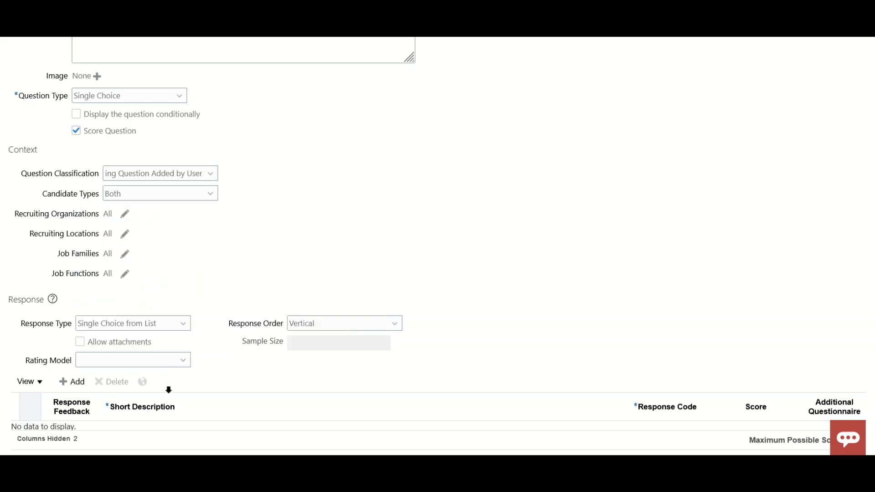
Add a 'Yes' answer option with a score of 10
{"action": "left_click", "coordinate": [75, 385]}
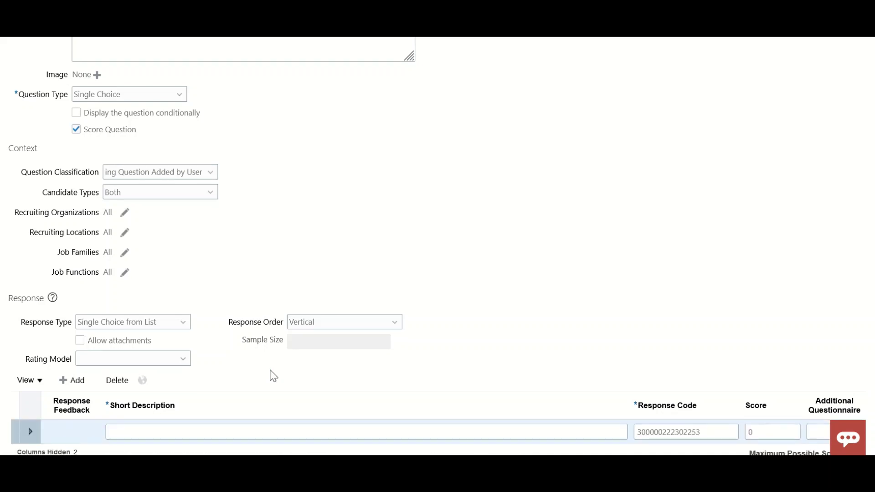
{"action": "left_click", "coordinate": [217, 424]}
{"action": "type", "text": "Yes"}
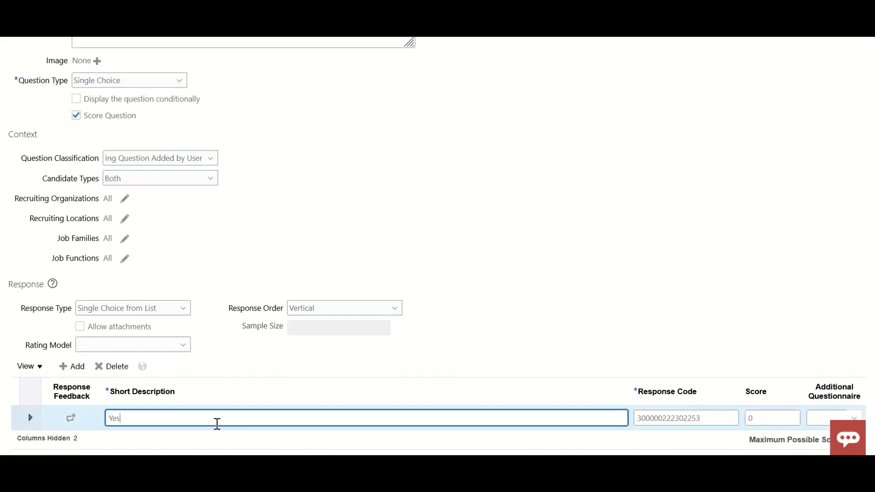
{"action": "left_click", "coordinate": [665, 361]}
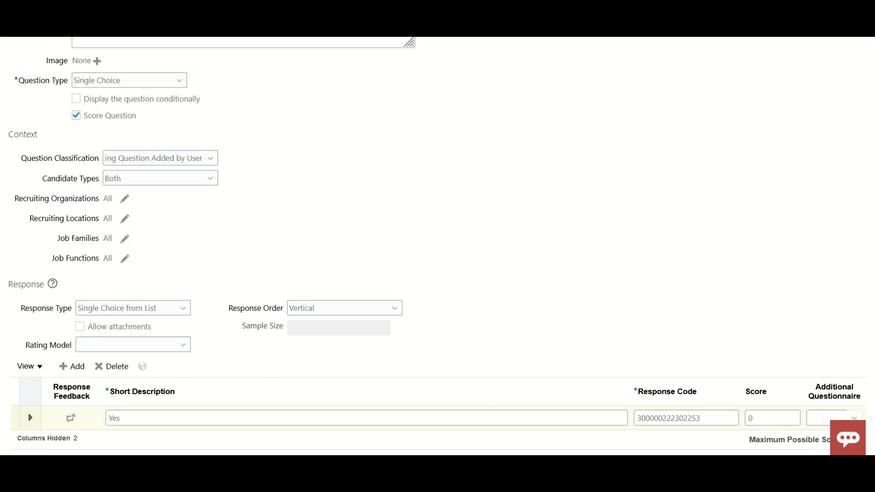
{"action": "left_click", "coordinate": [780, 416]}
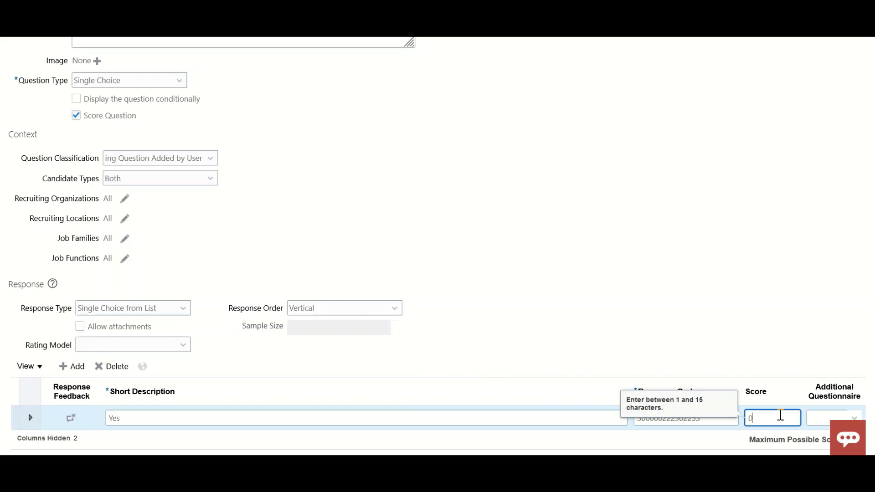
{"action": "type", "text": "5"}
{"action": "key", "text": "BackSpace"}
{"action": "key", "text": "BackSpace"}
{"action": "type", "text": "10"}
{"action": "left_click", "coordinate": [590, 304]}
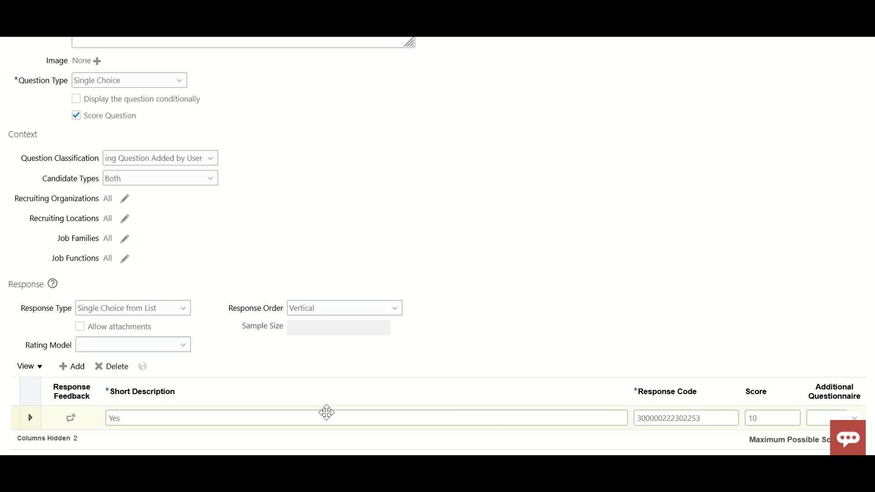
Add a second answer option 'No', which keeps a score of 0
{"action": "left_click", "coordinate": [64, 368]}
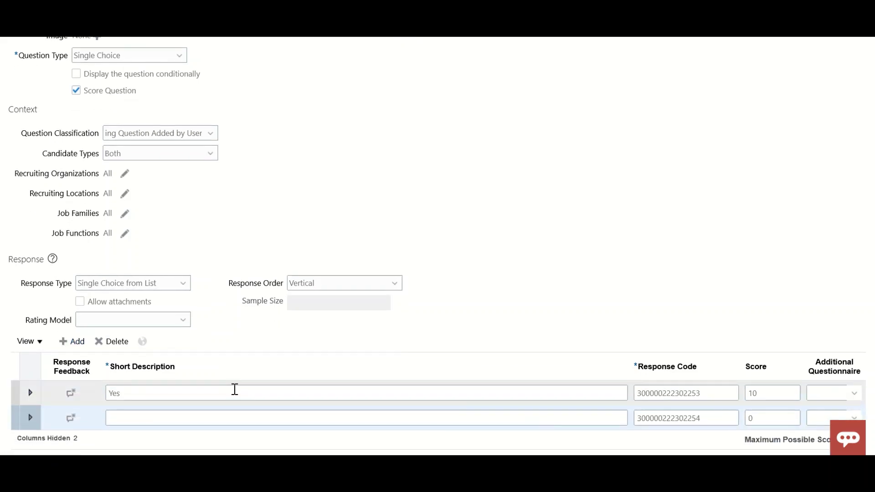
{"action": "left_click", "coordinate": [219, 415]}
{"action": "type", "text": "No"}
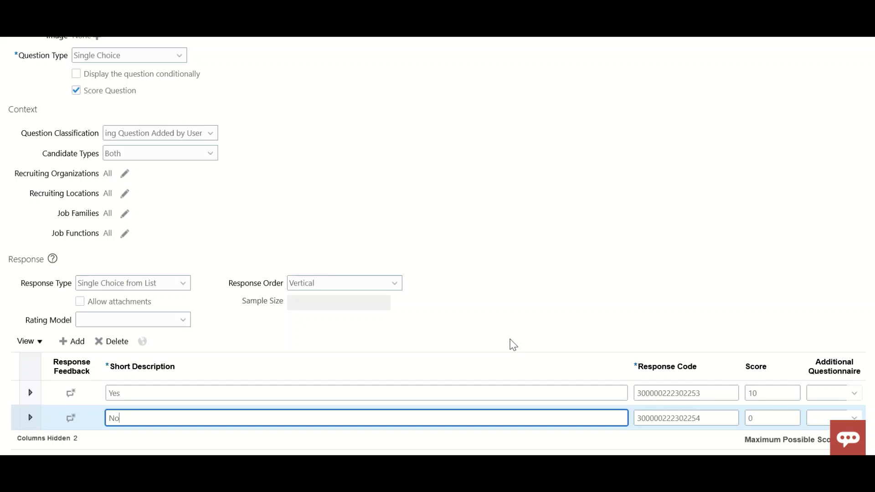
{"action": "scroll", "coordinate": [314, 398], "scroll_direction": "up", "scroll_amount": 5}
{"action": "scroll", "coordinate": [313, 397], "scroll_direction": "up", "scroll_amount": 2}
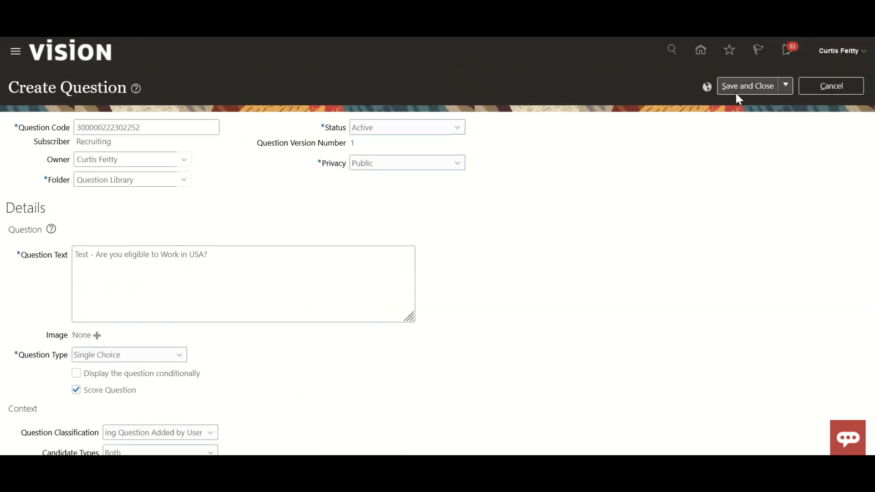
{"action": "left_click", "coordinate": [783, 86]}
{"action": "left_click", "coordinate": [740, 104]}
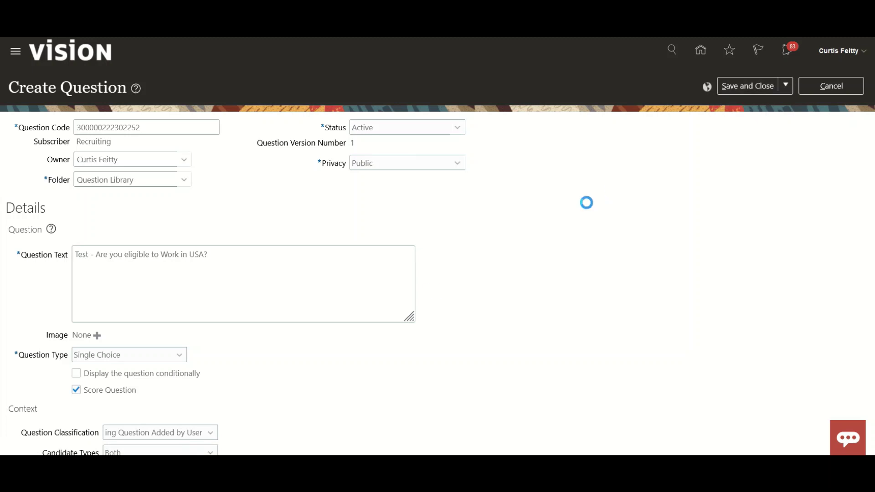
{"action": "scroll", "coordinate": [419, 296], "scroll_direction": "down", "scroll_amount": 6}
{"action": "left_click", "coordinate": [165, 284]}
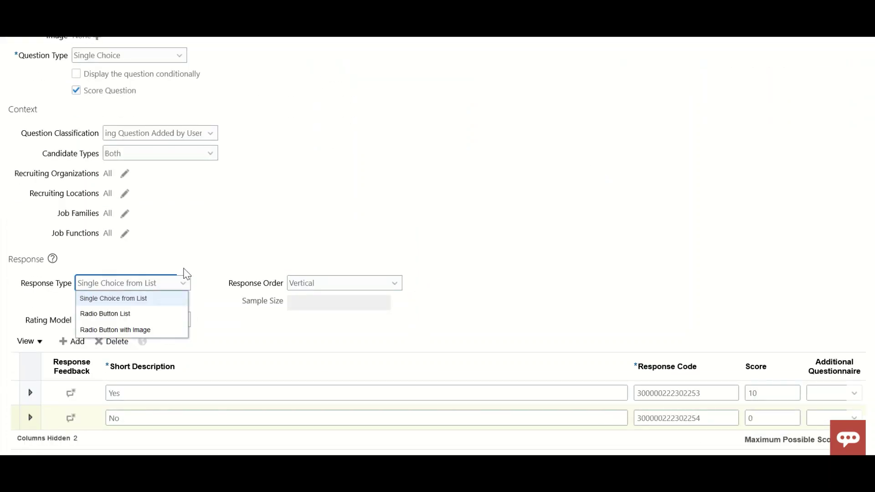
{"action": "left_click", "coordinate": [286, 224]}
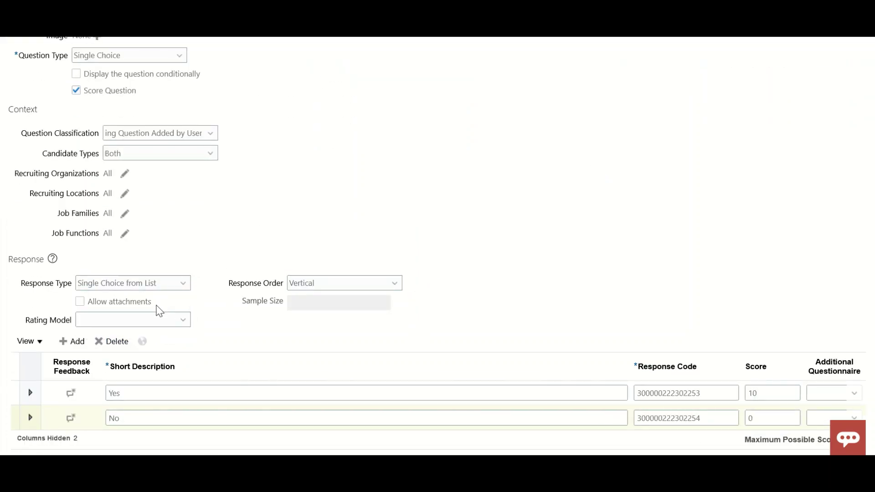
{"action": "left_click", "coordinate": [159, 283]}
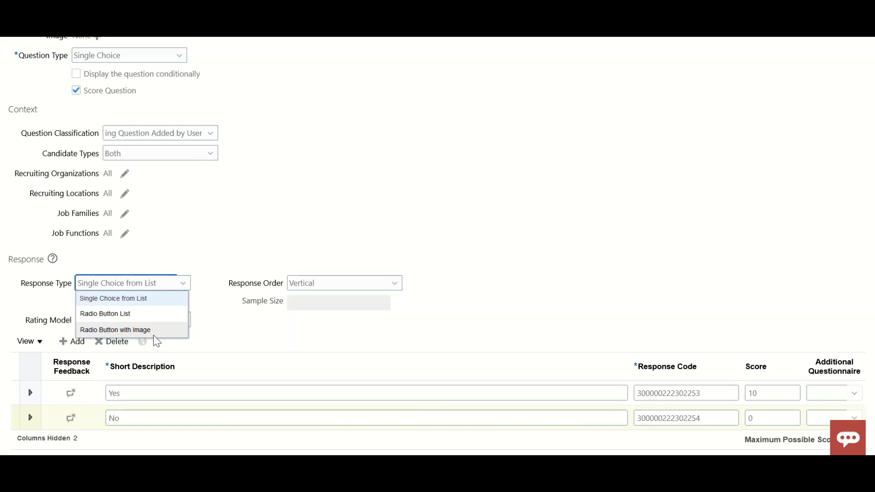
{"action": "left_click", "coordinate": [341, 236]}
{"action": "scroll", "coordinate": [337, 246], "scroll_direction": "up", "scroll_amount": 7}
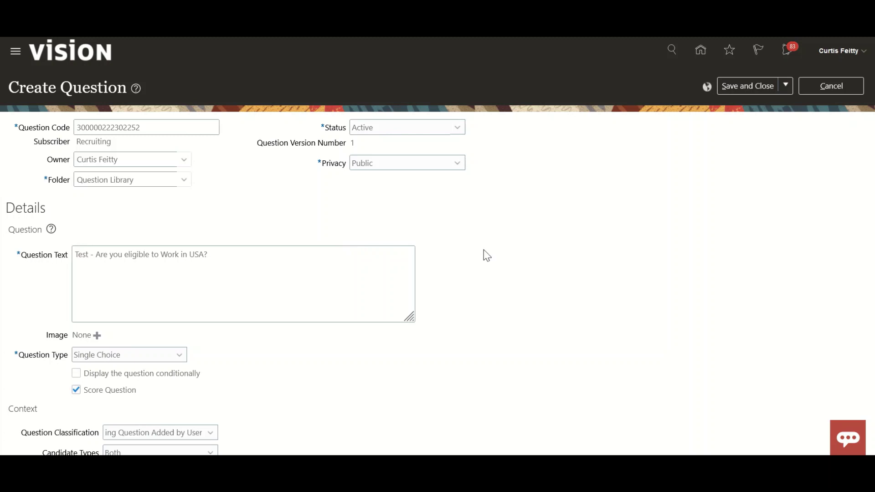
Save and close the eligibility question, then acknowledge the confirmation
{"action": "left_click", "coordinate": [746, 87]}
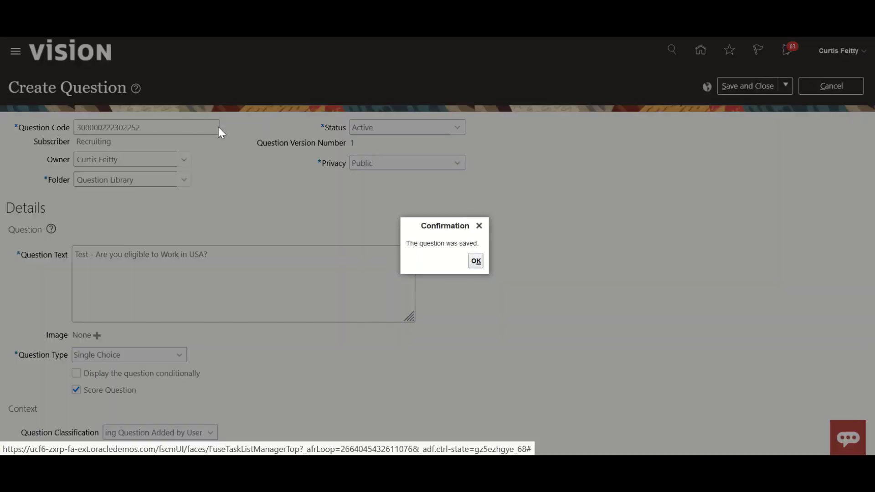
{"action": "left_click", "coordinate": [475, 261]}
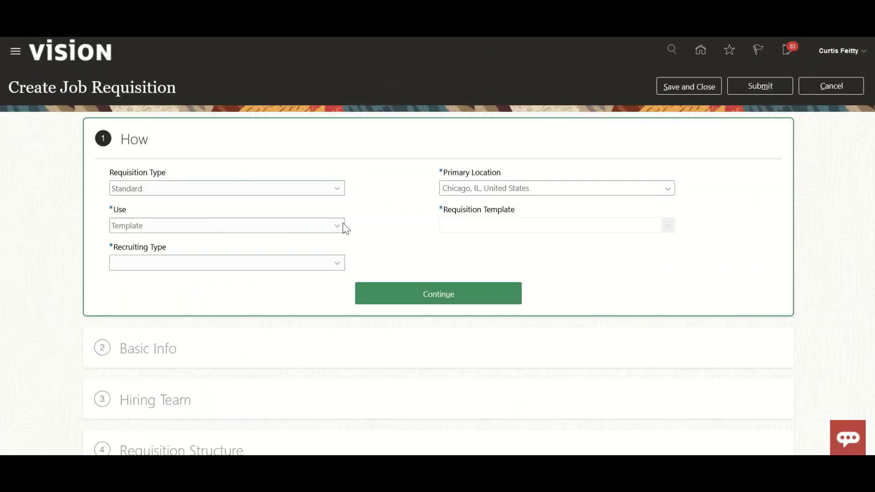
Create a Standard requisition based on existing requisition HE Adjunct (885) and continue to Basic Info
{"action": "left_click", "coordinate": [324, 193]}
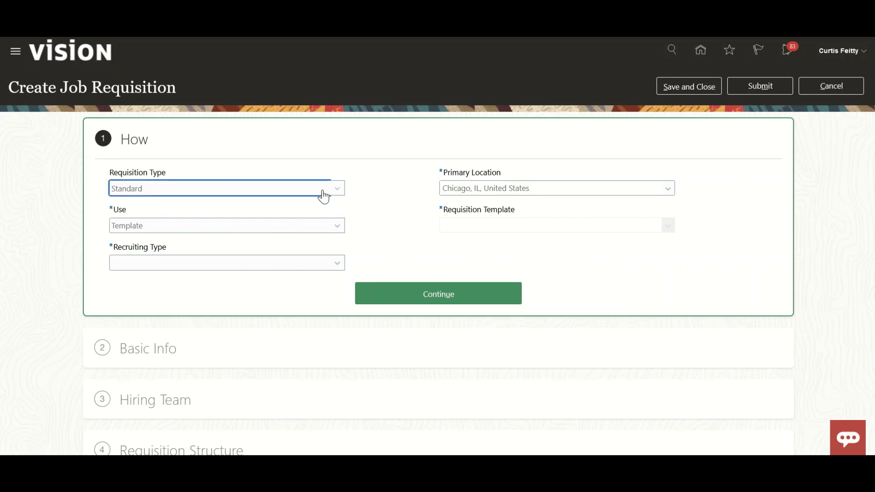
{"action": "left_click", "coordinate": [365, 195]}
{"action": "left_click", "coordinate": [330, 229]}
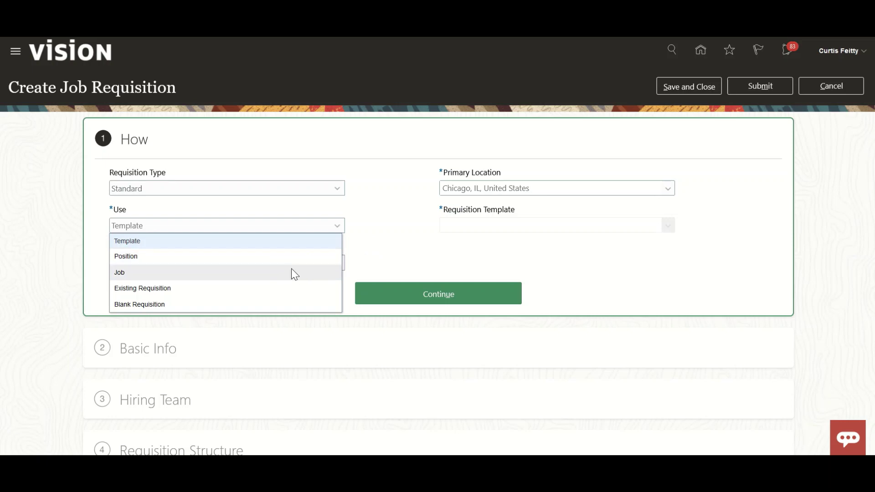
{"action": "left_click", "coordinate": [290, 289]}
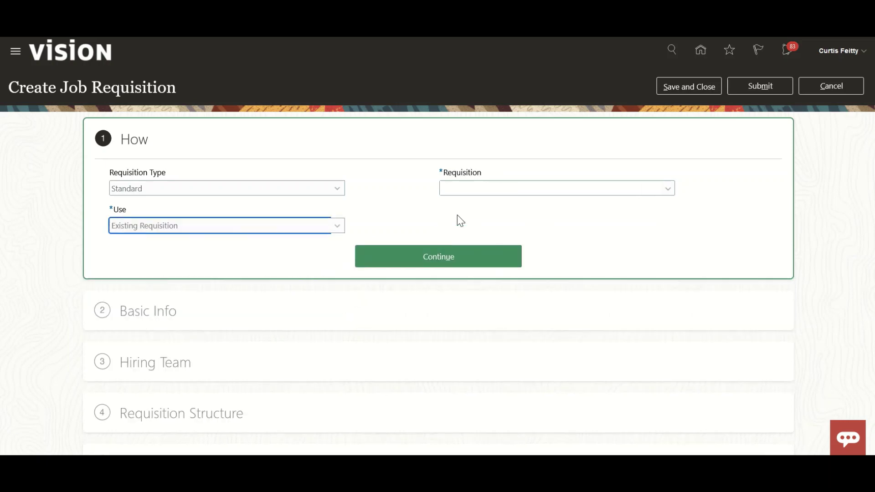
{"action": "left_click", "coordinate": [491, 187]}
{"action": "left_click", "coordinate": [527, 224]}
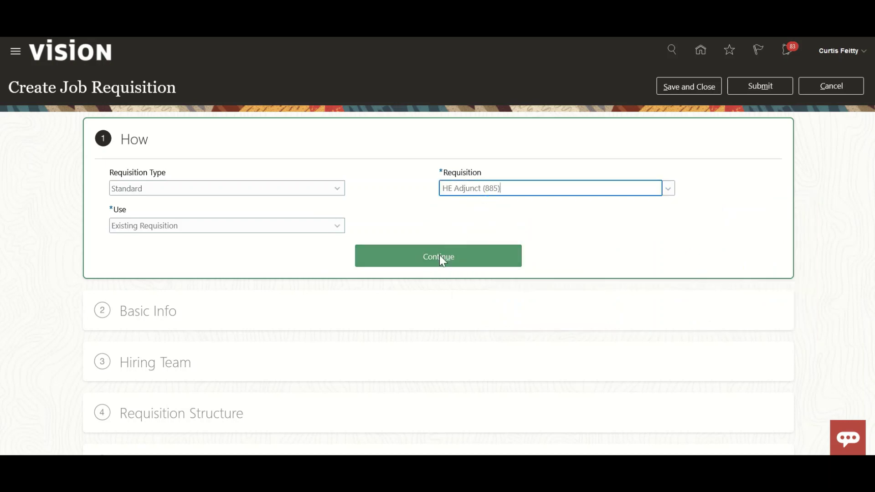
{"action": "left_click", "coordinate": [442, 256]}
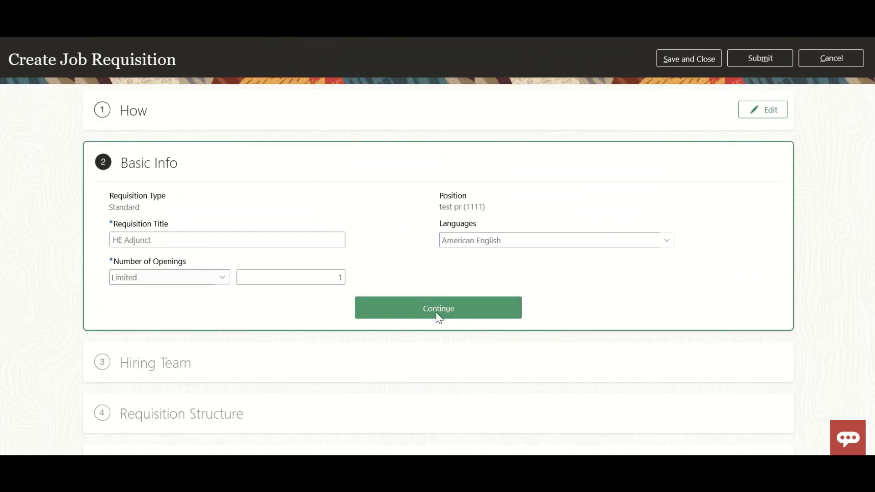
Accept Basic Info and Hiring Team, and set the requisition structure's job function to Academic
{"action": "left_click", "coordinate": [436, 312]}
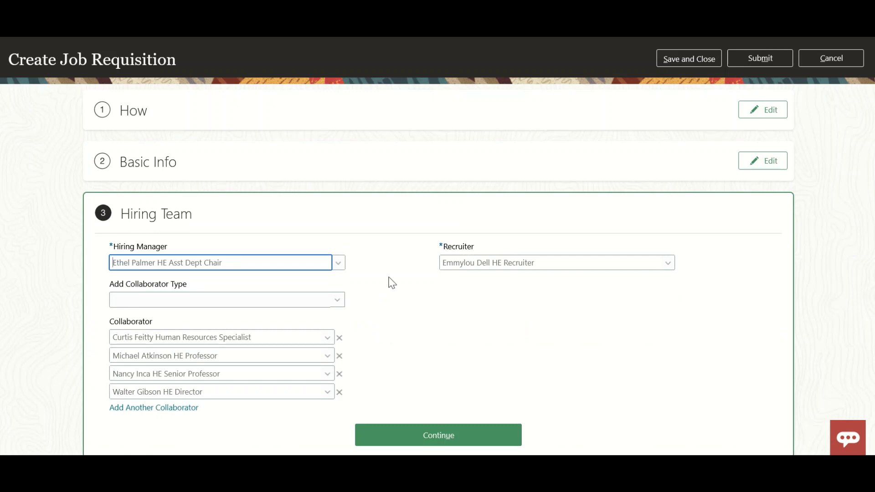
{"action": "left_click", "coordinate": [400, 345]}
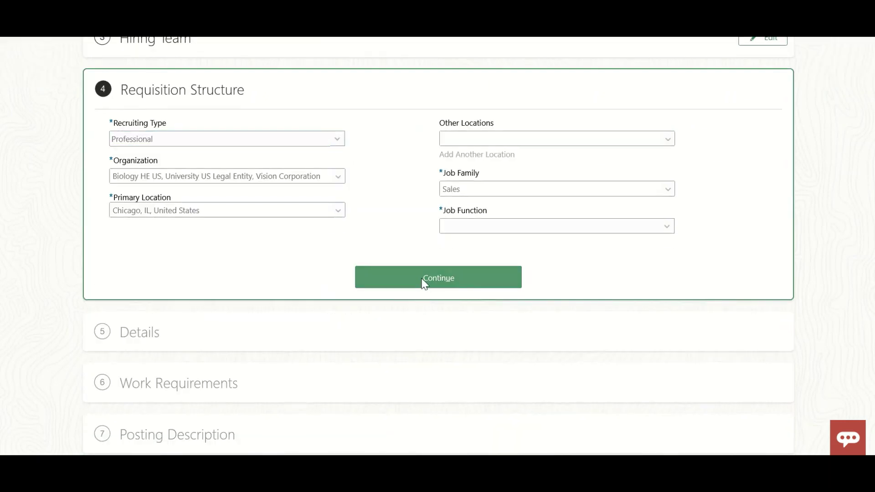
{"action": "left_click", "coordinate": [424, 283]}
{"action": "left_click", "coordinate": [522, 231]}
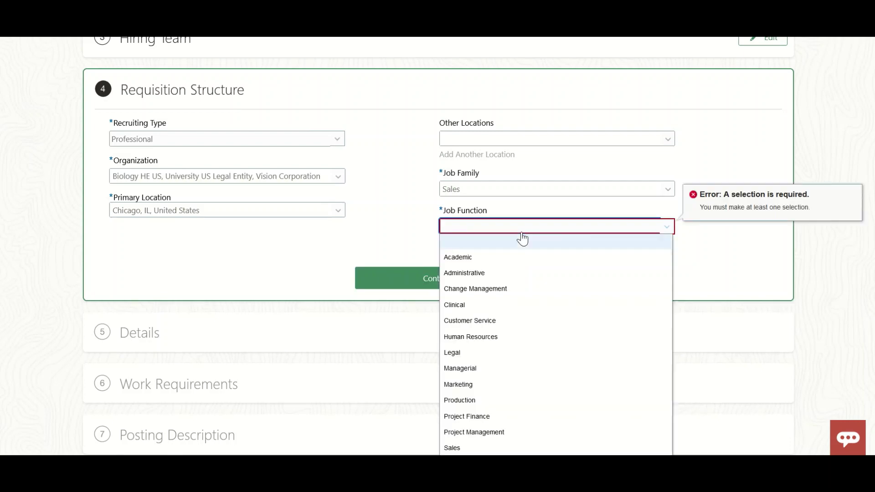
{"action": "left_click", "coordinate": [512, 260]}
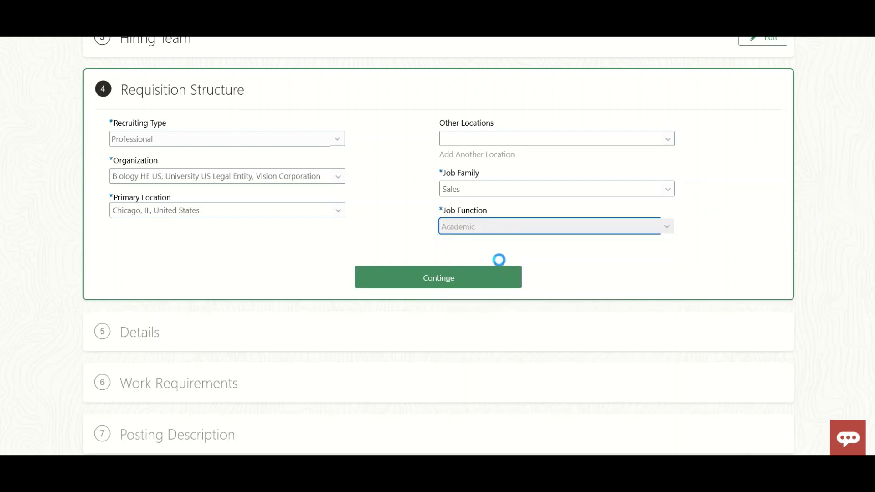
{"action": "left_click", "coordinate": [430, 286]}
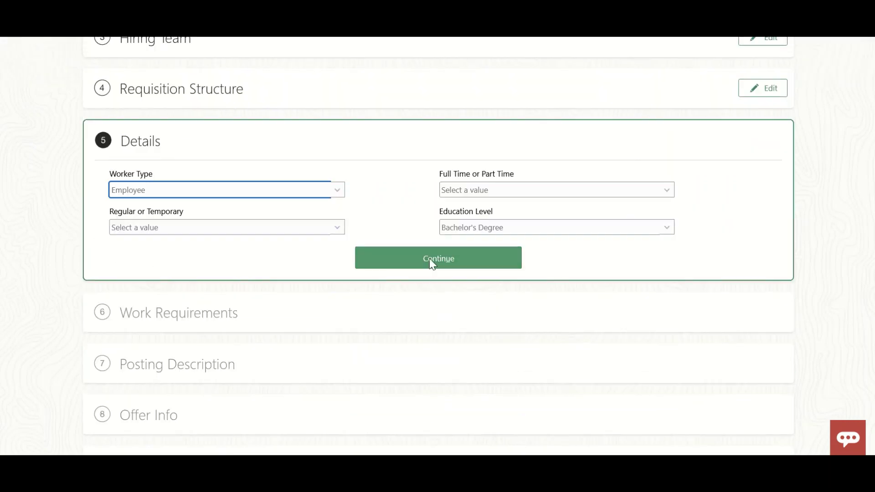
Accept Details, Work Requirements, Posting Description, Offer Info, Attachments and Configuration unchanged
{"action": "left_click", "coordinate": [432, 259]}
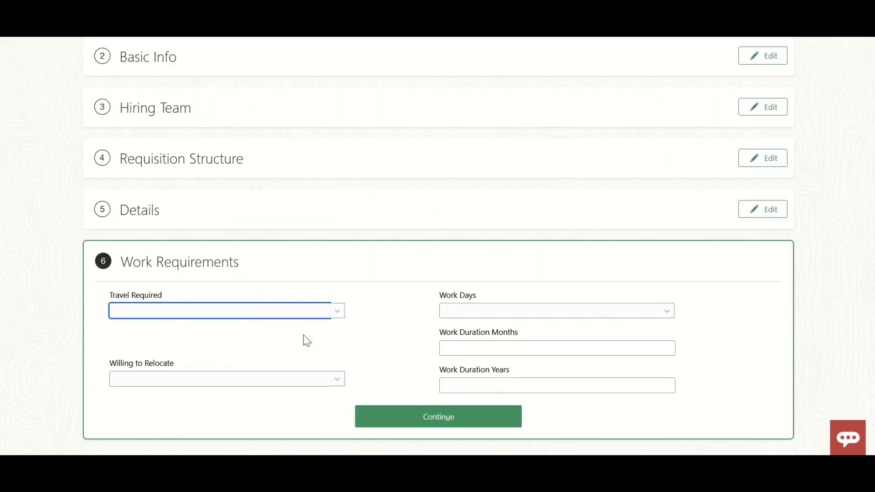
{"action": "left_click", "coordinate": [383, 346]}
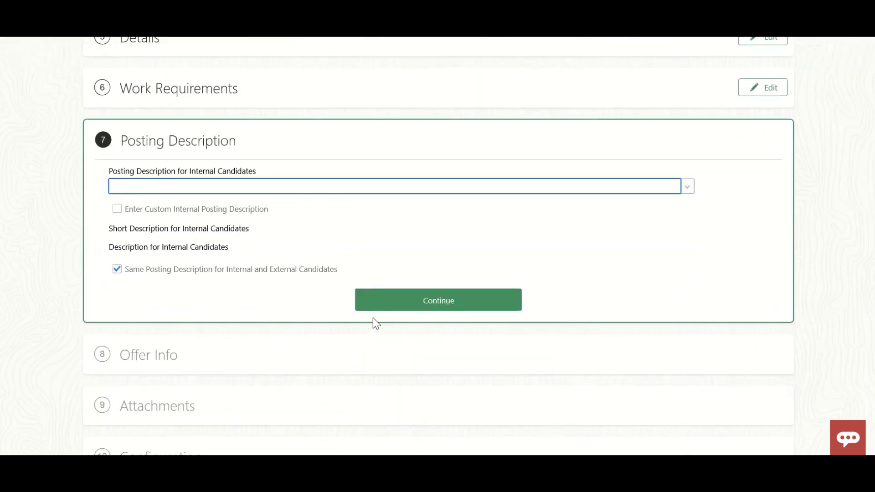
{"action": "left_click", "coordinate": [381, 307]}
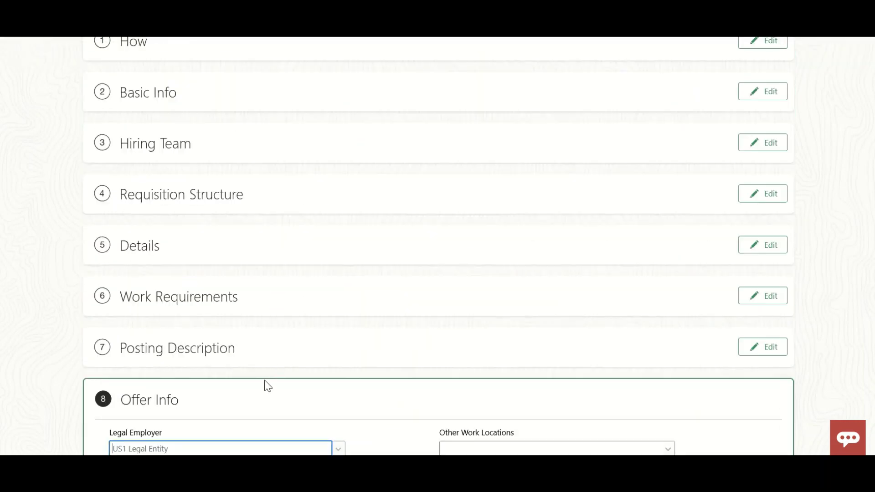
{"action": "left_click", "coordinate": [400, 327]}
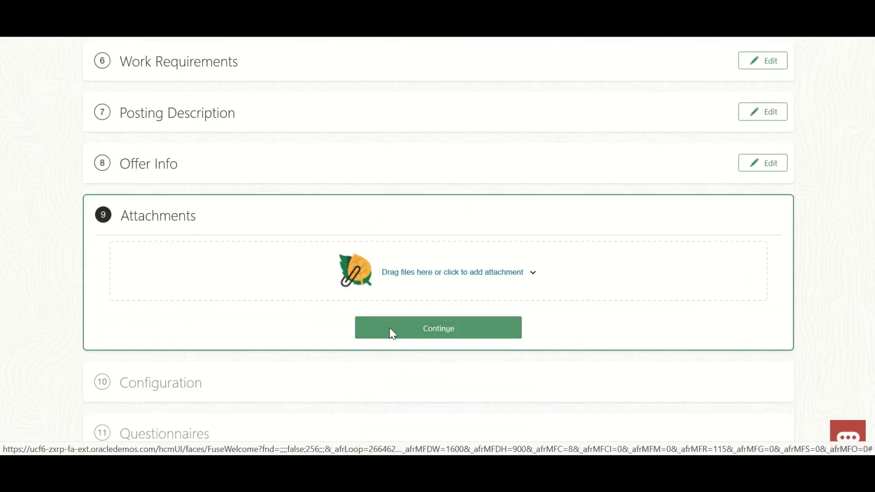
{"action": "left_click", "coordinate": [391, 331]}
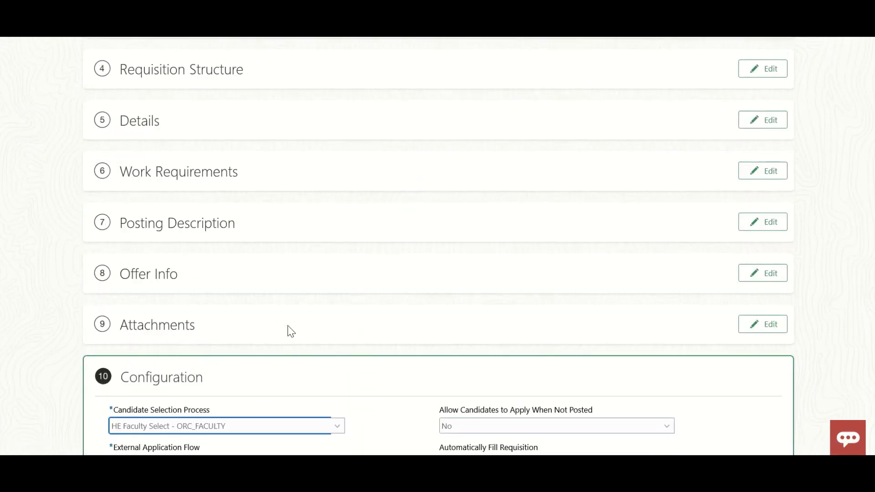
{"action": "left_click", "coordinate": [379, 361]}
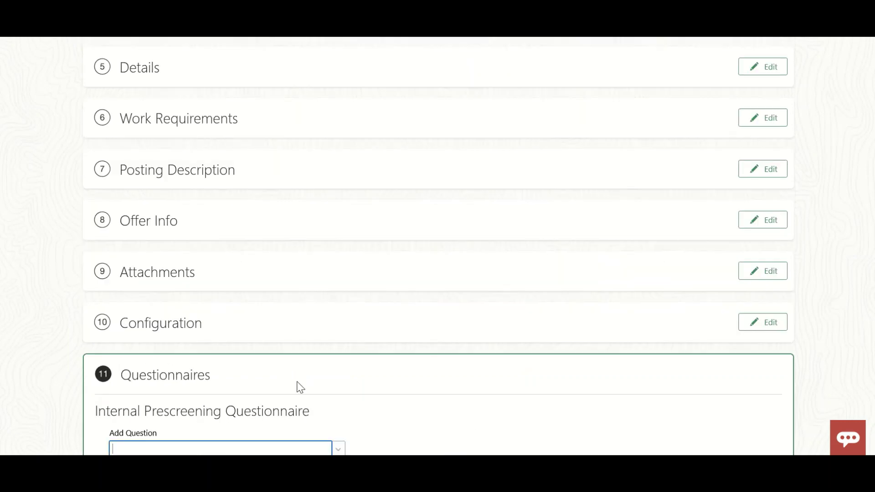
{"action": "scroll", "coordinate": [297, 382], "scroll_direction": "down", "scroll_amount": 3}
{"action": "scroll", "coordinate": [297, 382], "scroll_direction": "down", "scroll_amount": 3}
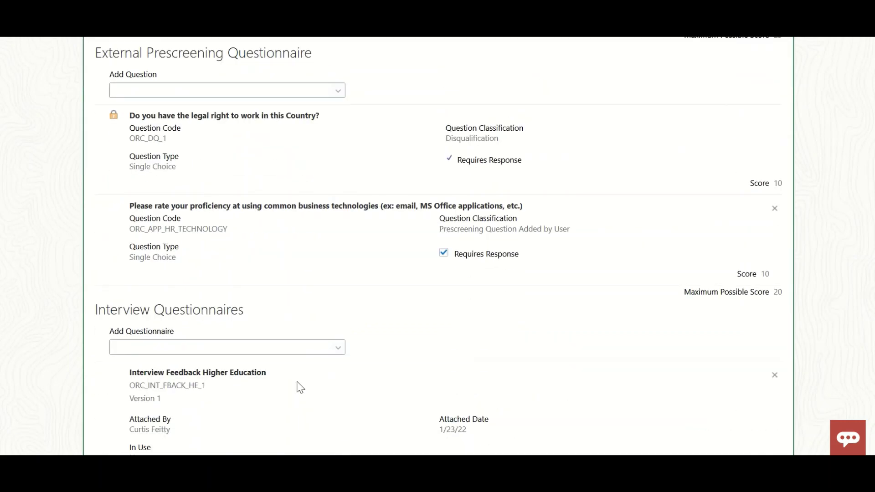
{"action": "scroll", "coordinate": [297, 383], "scroll_direction": "down", "scroll_amount": 1}
{"action": "scroll", "coordinate": [297, 382], "scroll_direction": "up", "scroll_amount": 2}
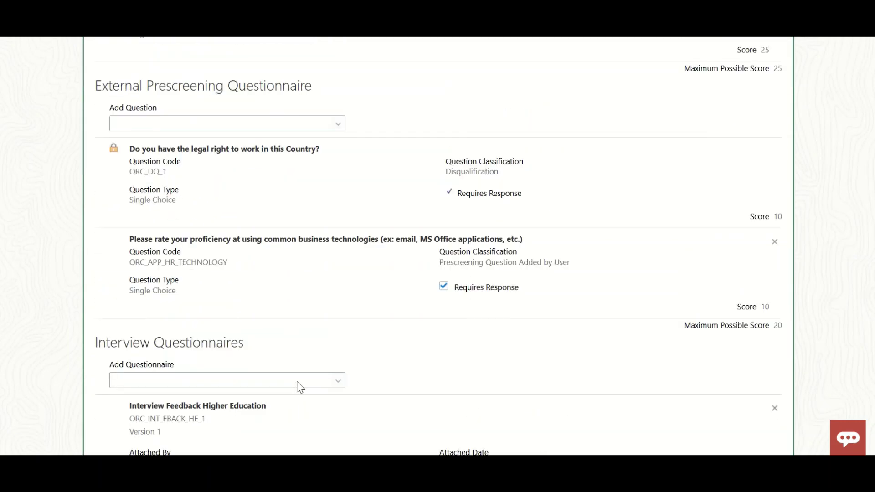
{"action": "scroll", "coordinate": [300, 386], "scroll_direction": "up", "scroll_amount": 4}
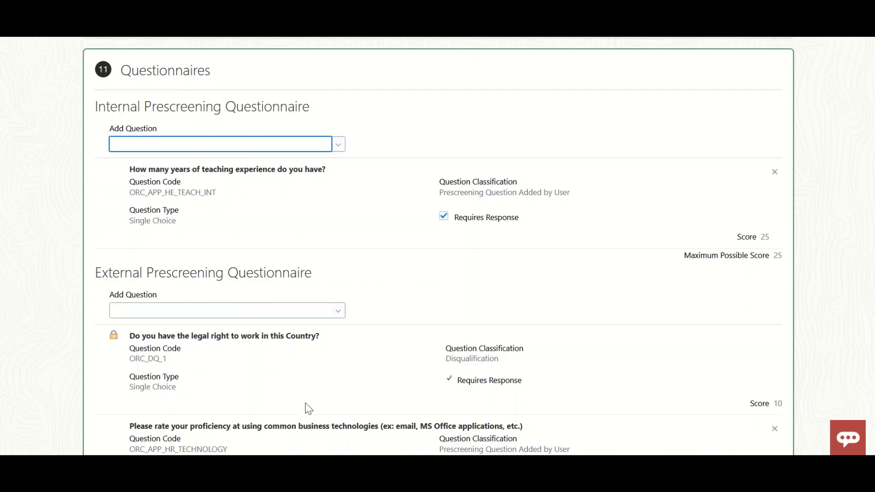
{"action": "scroll", "coordinate": [309, 409], "scroll_direction": "down", "scroll_amount": 4}
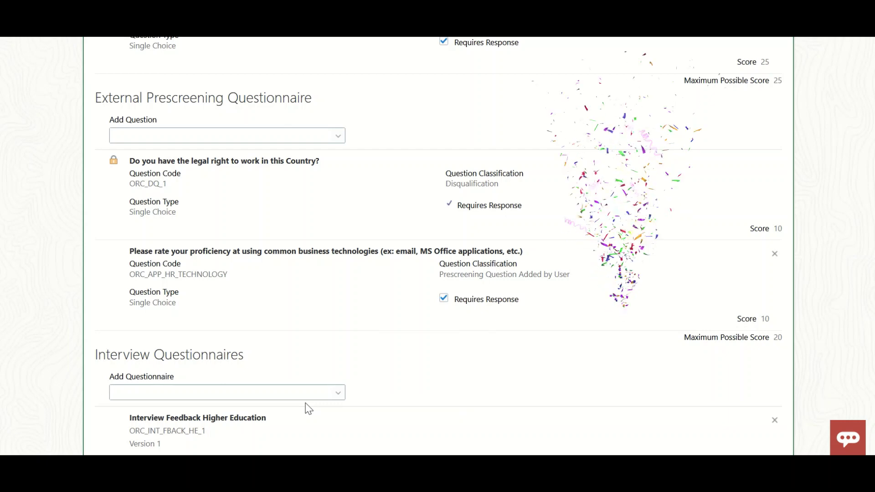
{"action": "scroll", "coordinate": [309, 409], "scroll_direction": "up", "scroll_amount": 6}
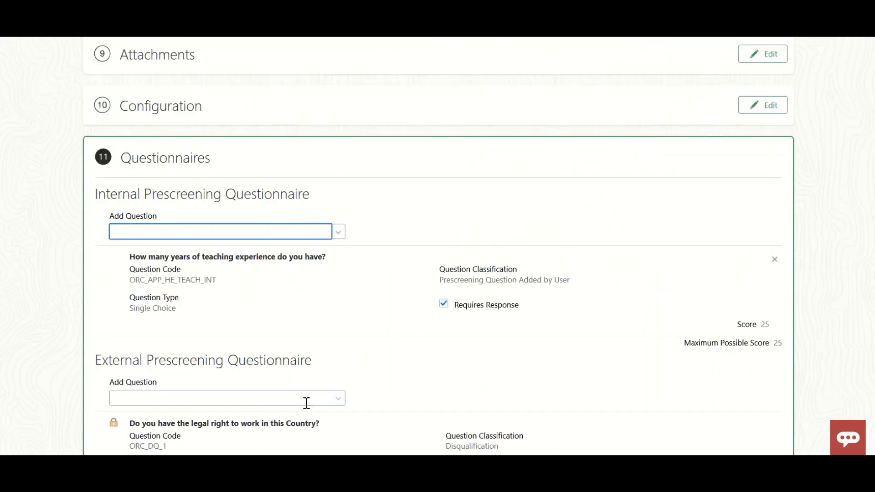
Search 'test' and add 'Test - Are you eligible to Work in USA?' to Internal Prescreening
{"action": "left_click", "coordinate": [339, 231]}
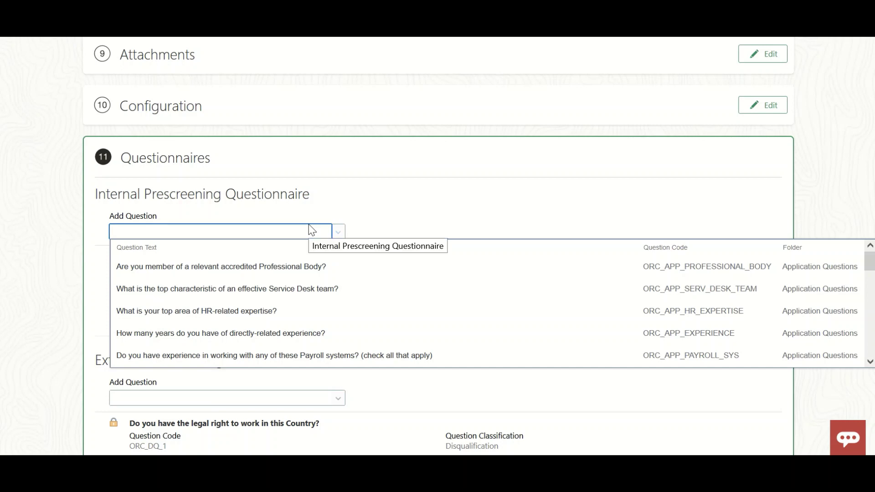
{"action": "type", "text": "test"}
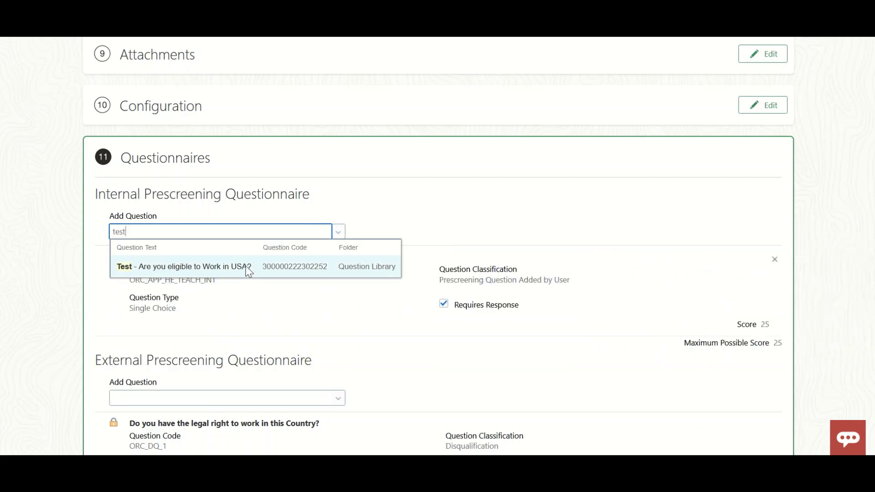
{"action": "left_click", "coordinate": [245, 268]}
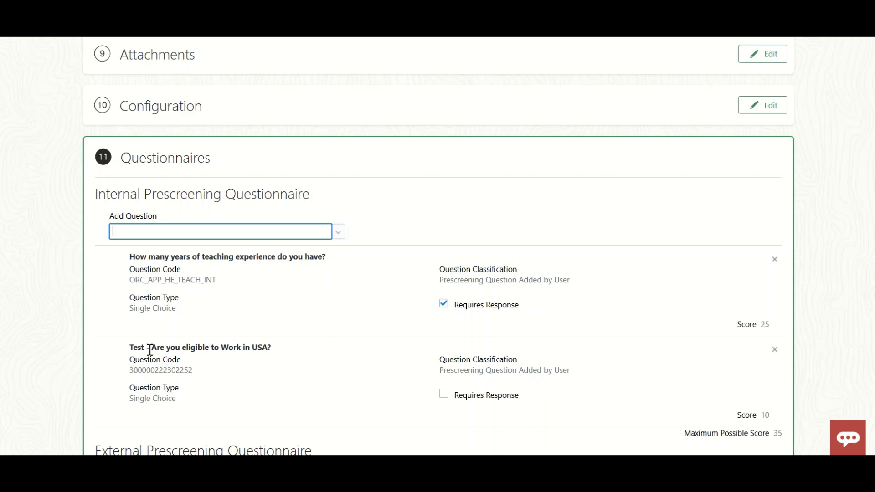
Search 'test' and add 'Test - Are you eligible to Work in USA?' to External Prescreening
{"action": "scroll", "coordinate": [258, 394], "scroll_direction": "down", "scroll_amount": 8}
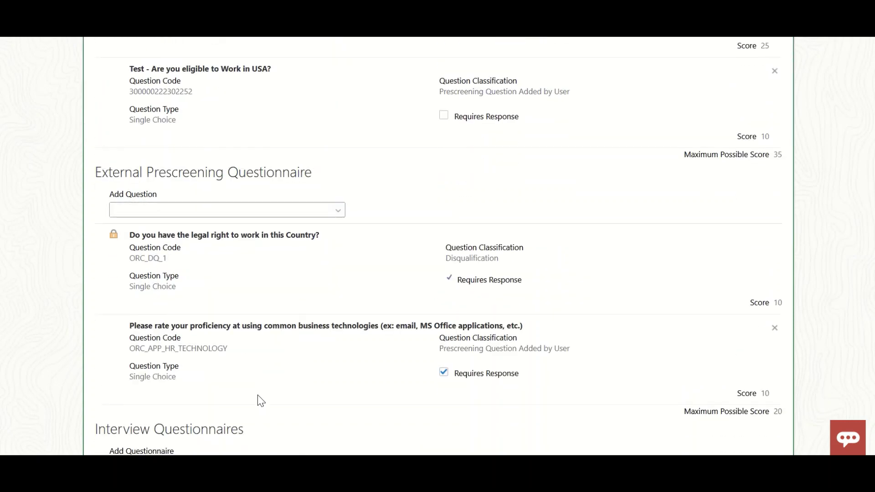
{"action": "left_click", "coordinate": [341, 144]}
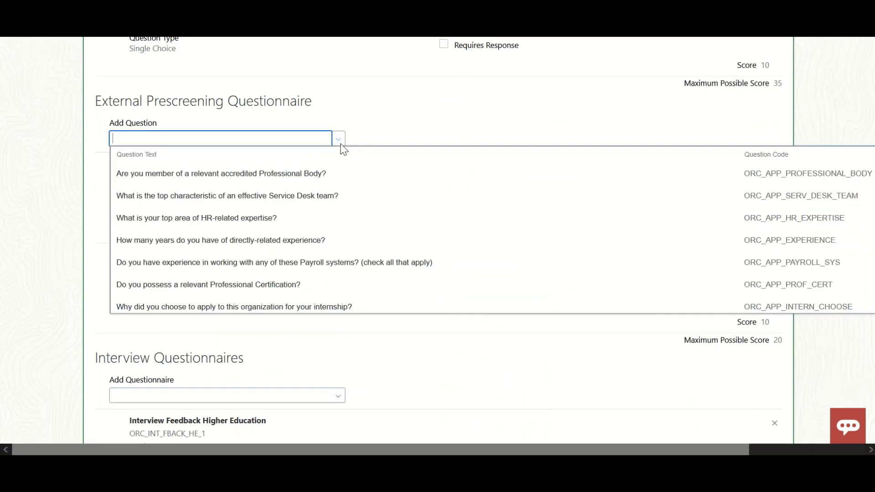
{"action": "type", "text": "test"}
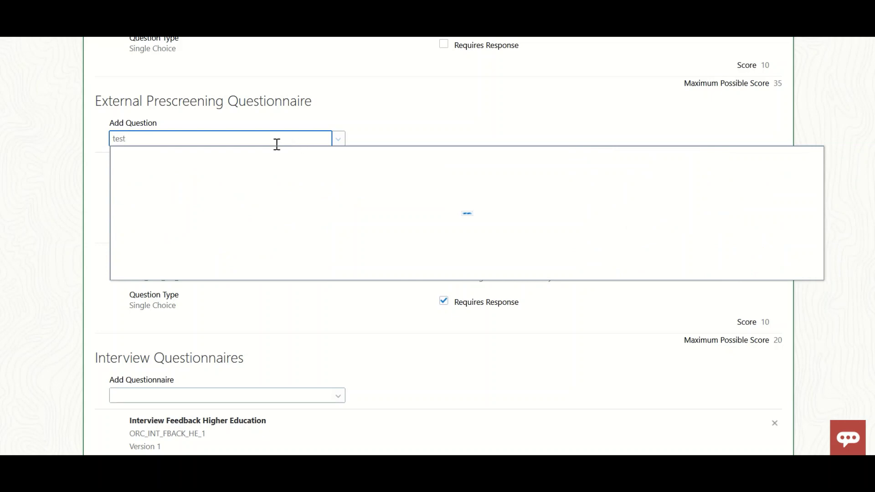
{"action": "left_click", "coordinate": [211, 173]}
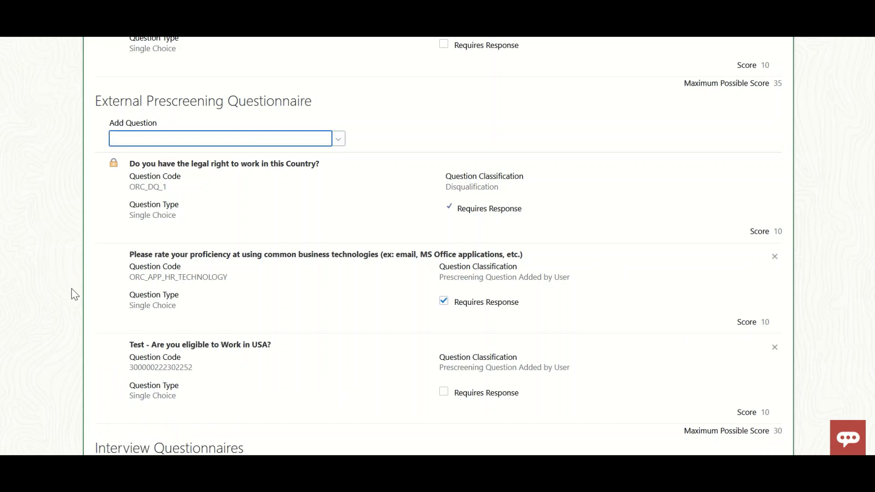
{"action": "scroll", "coordinate": [195, 233], "scroll_direction": "down", "scroll_amount": 4}
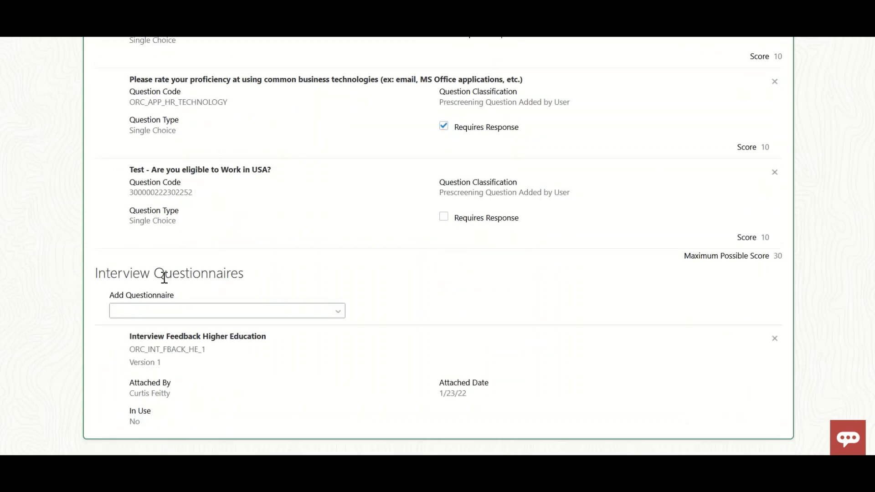
{"action": "scroll", "coordinate": [164, 278], "scroll_direction": "up", "scroll_amount": 2}
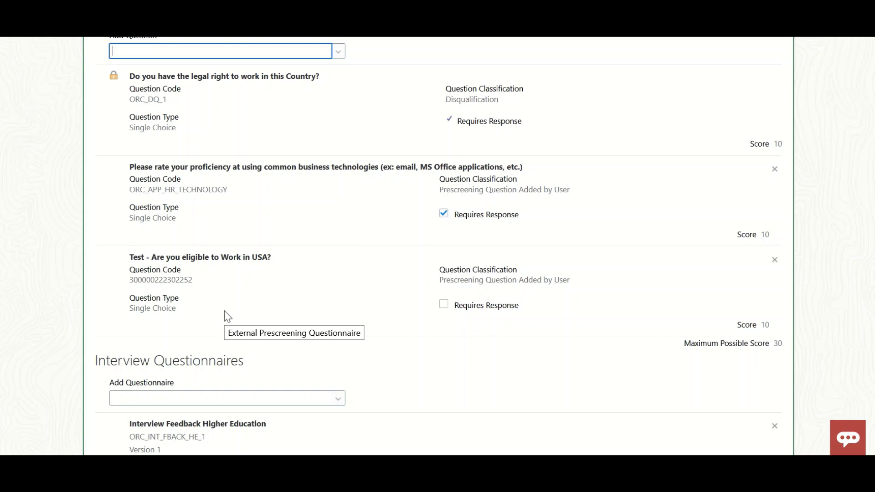
{"action": "scroll", "coordinate": [224, 310], "scroll_direction": "down", "scroll_amount": 2}
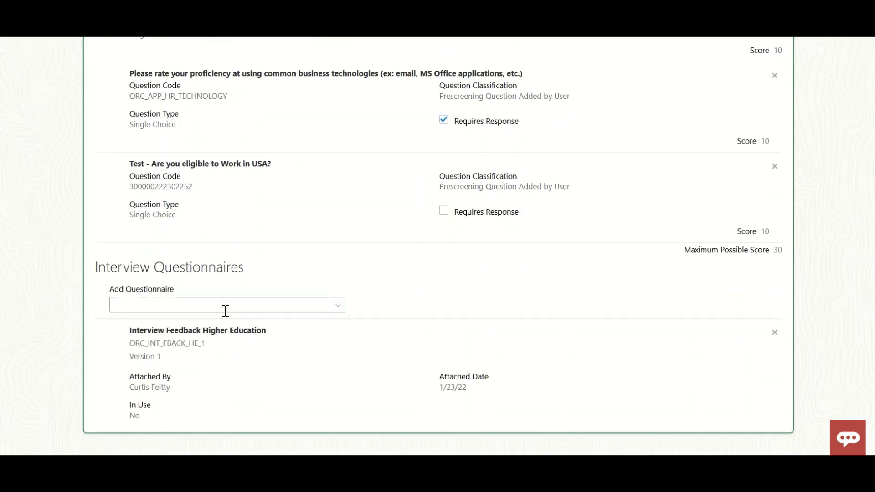
{"action": "scroll", "coordinate": [224, 311], "scroll_direction": "up", "scroll_amount": 2}
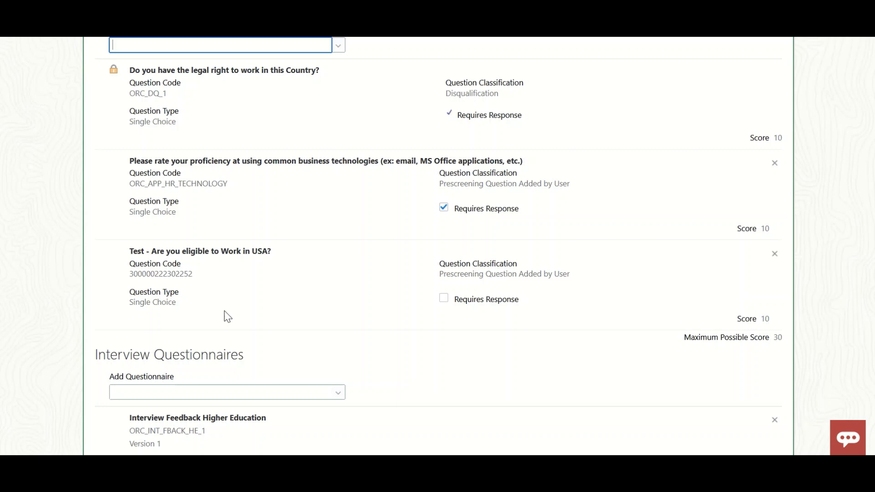
{"action": "scroll", "coordinate": [224, 311], "scroll_direction": "up", "scroll_amount": 2}
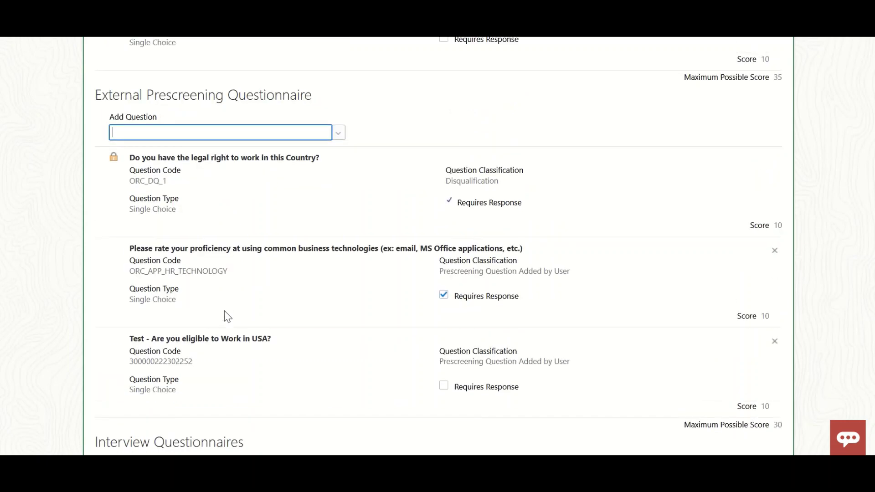
{"action": "scroll", "coordinate": [225, 312], "scroll_direction": "up", "scroll_amount": 15}
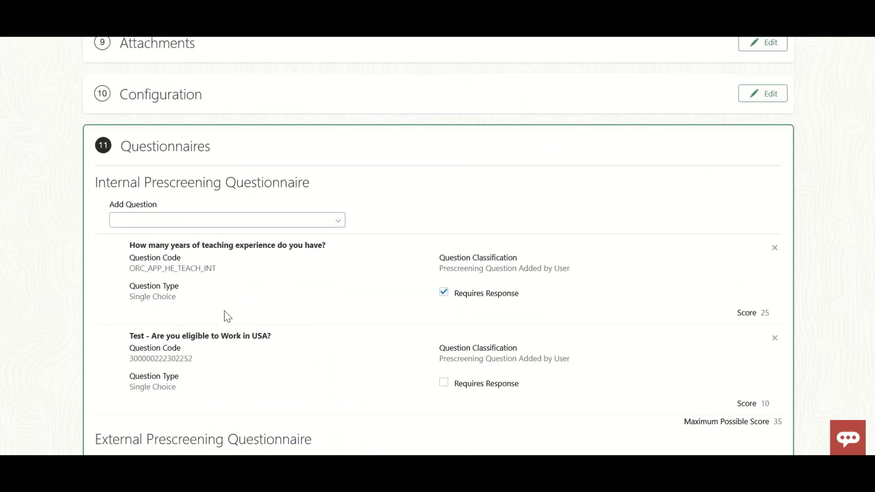
{"action": "scroll", "coordinate": [224, 311], "scroll_direction": "up", "scroll_amount": 1}
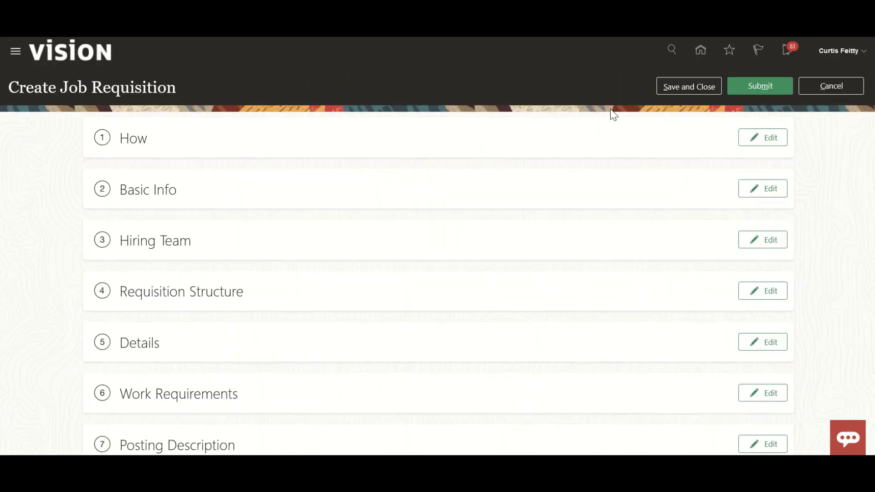